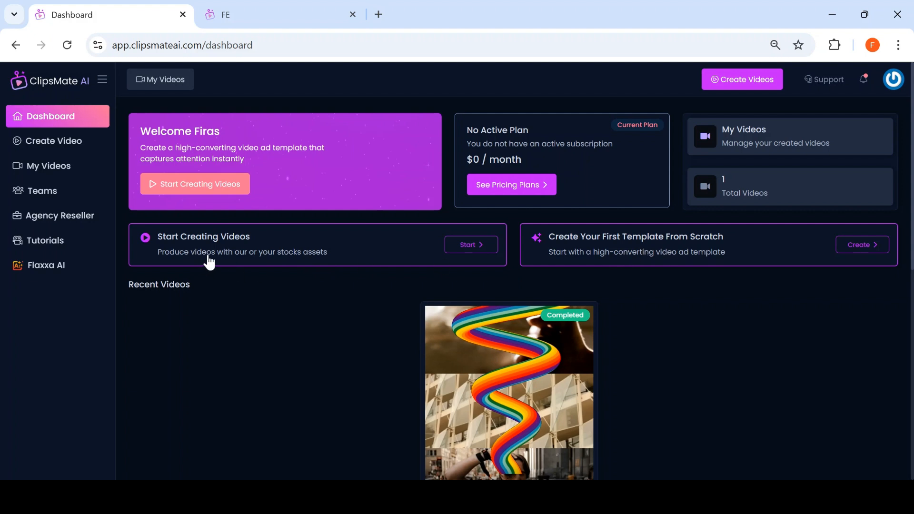
- Play the recent ScrollStoper Post video on the dashboard and look over the Knowledge Base and Demo Video sections
{"action": "scroll", "coordinate": [365, 322], "scroll_direction": "down", "scroll_amount": 5}
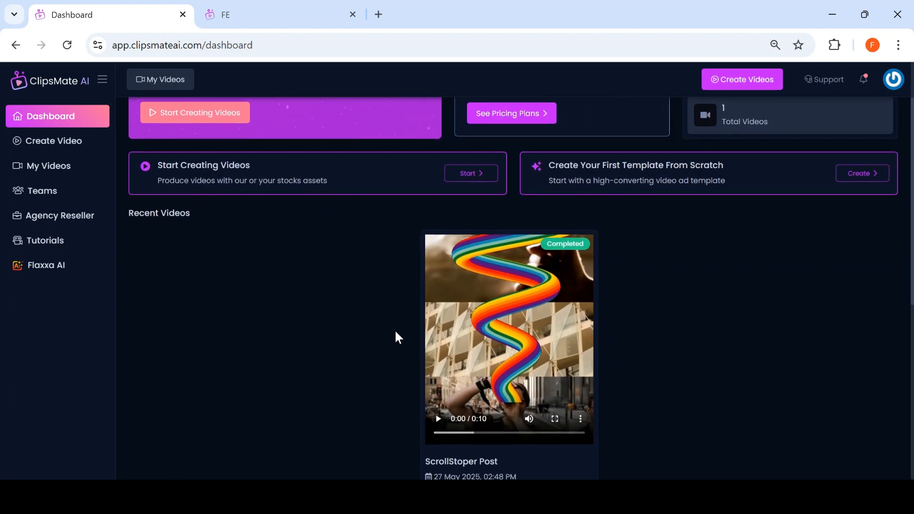
{"action": "left_click", "coordinate": [438, 276]}
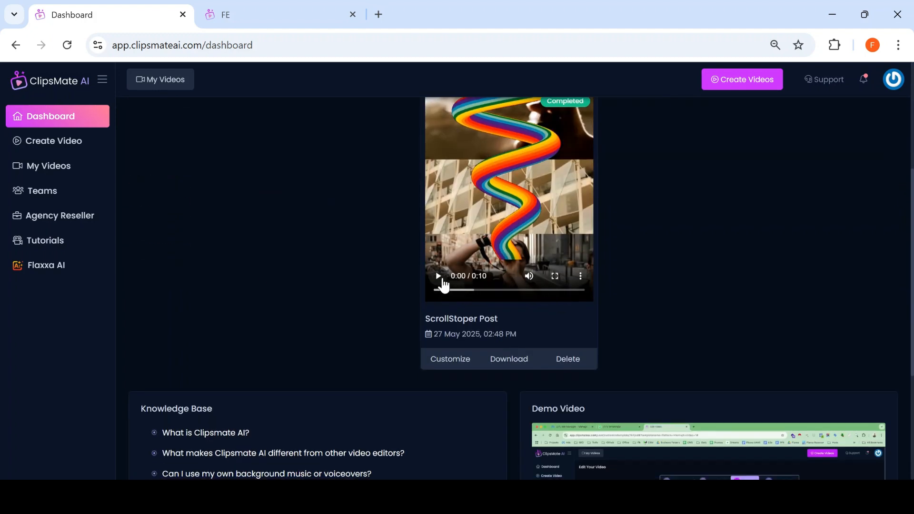
{"action": "scroll", "coordinate": [666, 347], "scroll_direction": "up", "scroll_amount": 2}
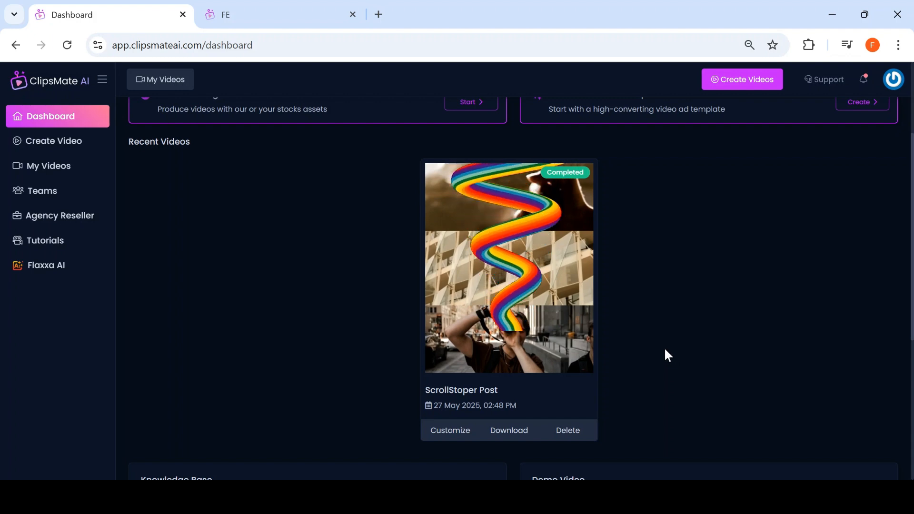
{"action": "scroll", "coordinate": [635, 344], "scroll_direction": "down", "scroll_amount": 2}
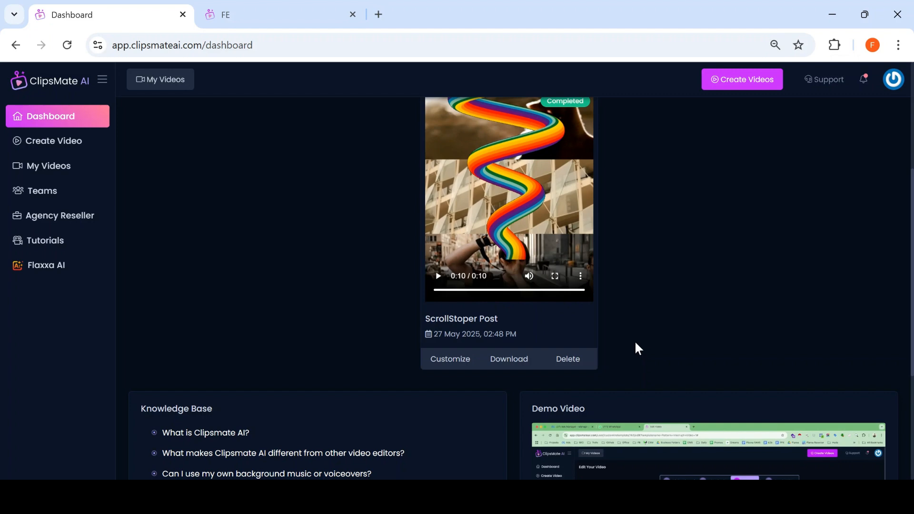
{"action": "scroll", "coordinate": [637, 349], "scroll_direction": "down", "scroll_amount": 4}
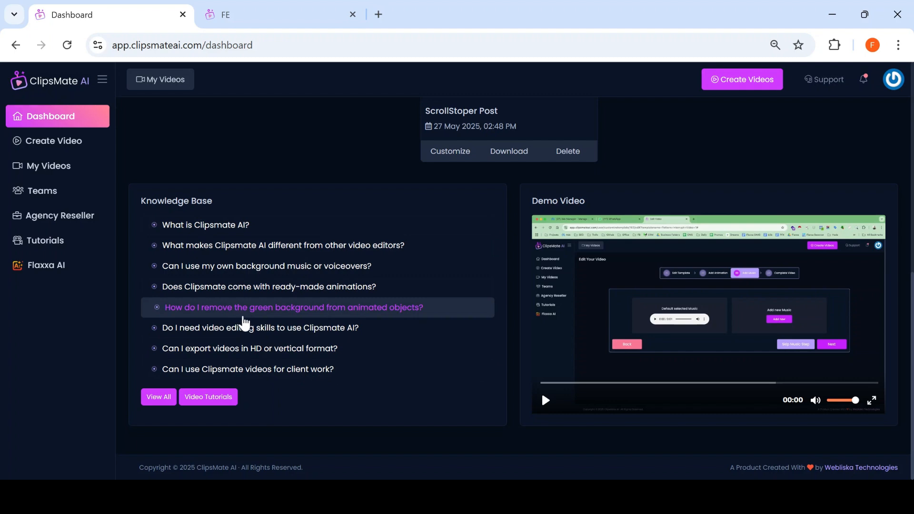
{"action": "scroll", "coordinate": [244, 317], "scroll_direction": "up", "scroll_amount": 10}
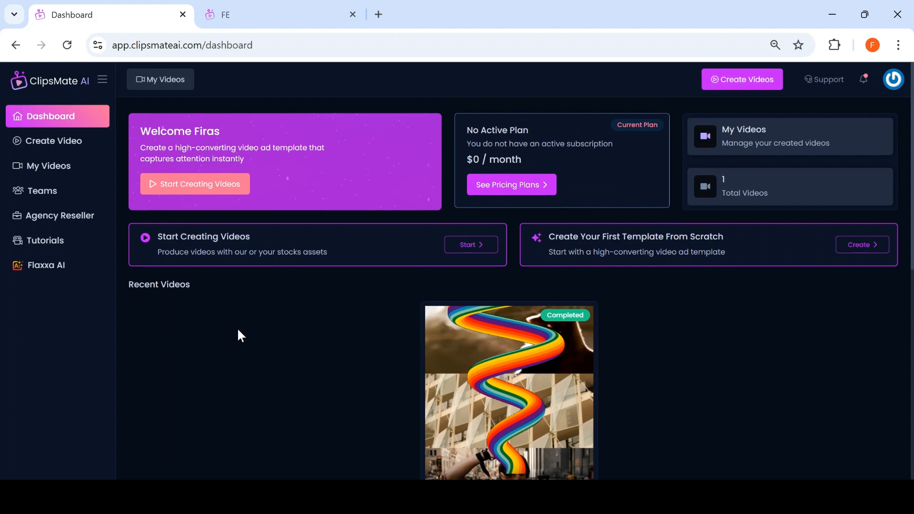
- Start creating a video and filter the template library to the Travel category
{"action": "left_click", "coordinate": [76, 149]}
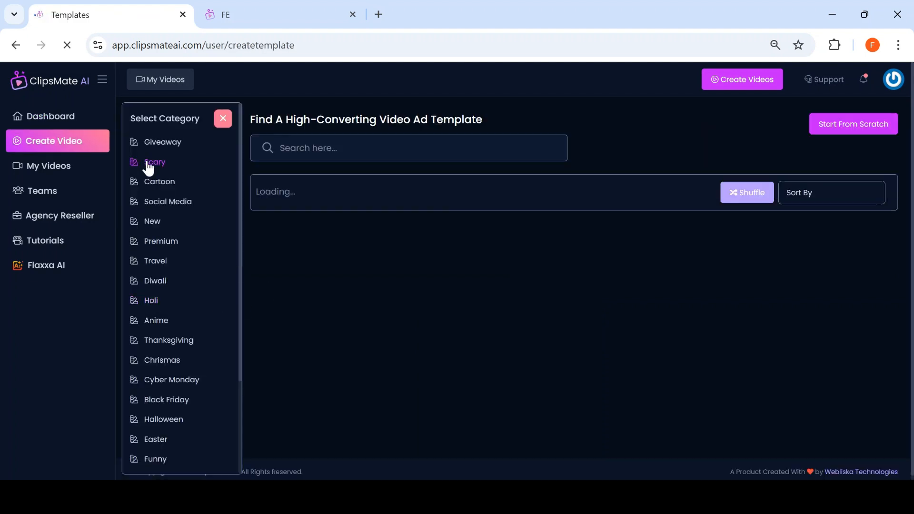
{"action": "left_click", "coordinate": [171, 230]}
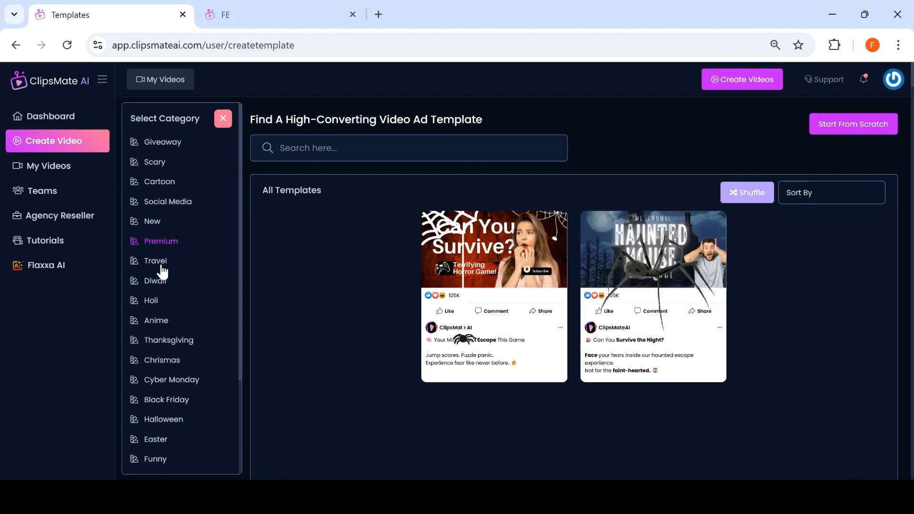
{"action": "left_click", "coordinate": [162, 262]}
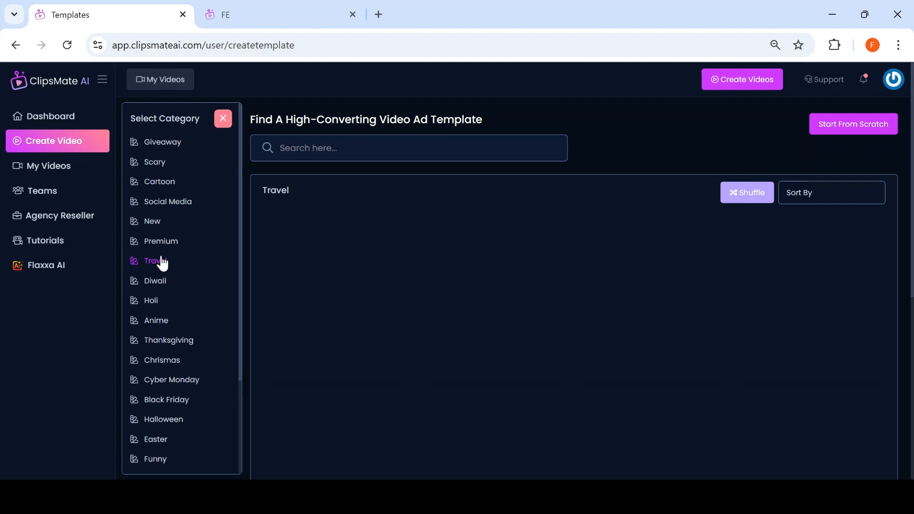
{"action": "left_click", "coordinate": [166, 263]}
{"action": "left_click", "coordinate": [167, 264]}
- Browse the Travel templates and open the one captioned "That's how i enjoy my vacations." for customization
{"action": "mouse_move", "coordinate": [541, 276]}
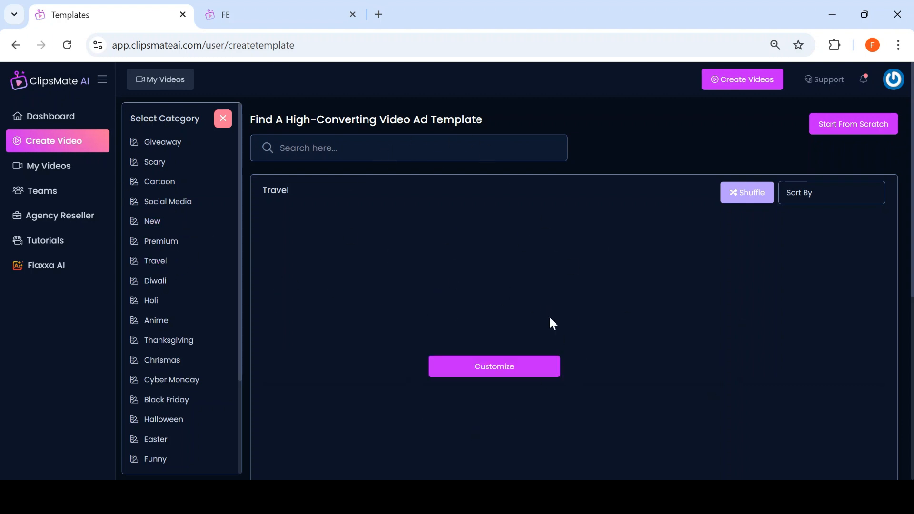
{"action": "scroll", "coordinate": [564, 330], "scroll_direction": "down", "scroll_amount": 5}
{"action": "scroll", "coordinate": [564, 263], "scroll_direction": "up", "scroll_amount": 5}
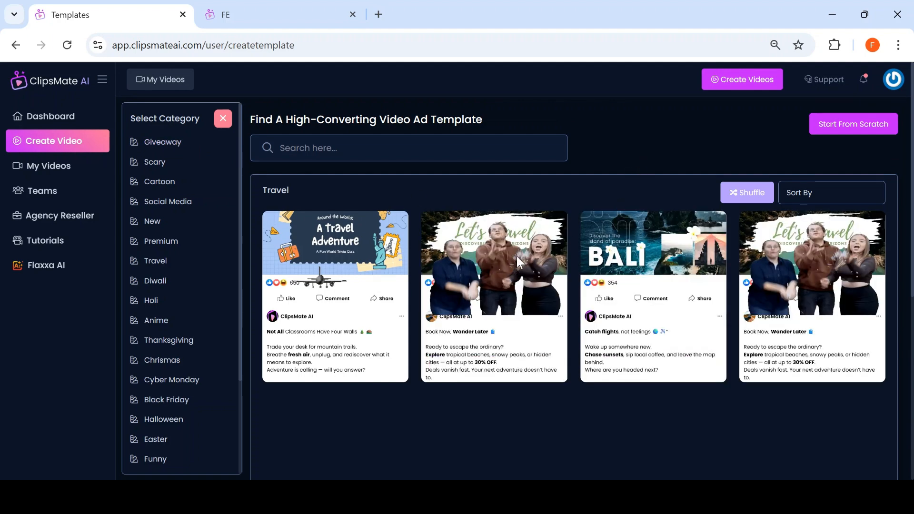
{"action": "scroll", "coordinate": [726, 267], "scroll_direction": "down", "scroll_amount": 4}
{"action": "scroll", "coordinate": [727, 267], "scroll_direction": "up", "scroll_amount": 4}
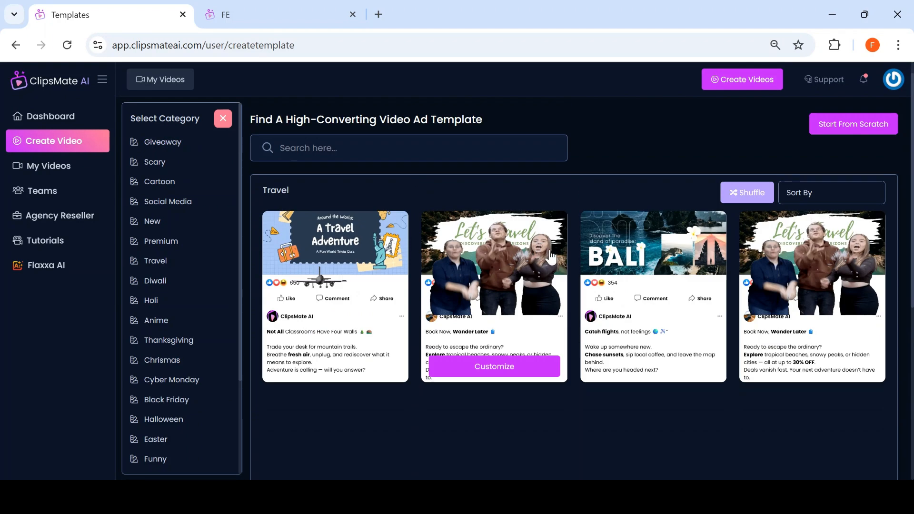
{"action": "mouse_move", "coordinate": [714, 291]}
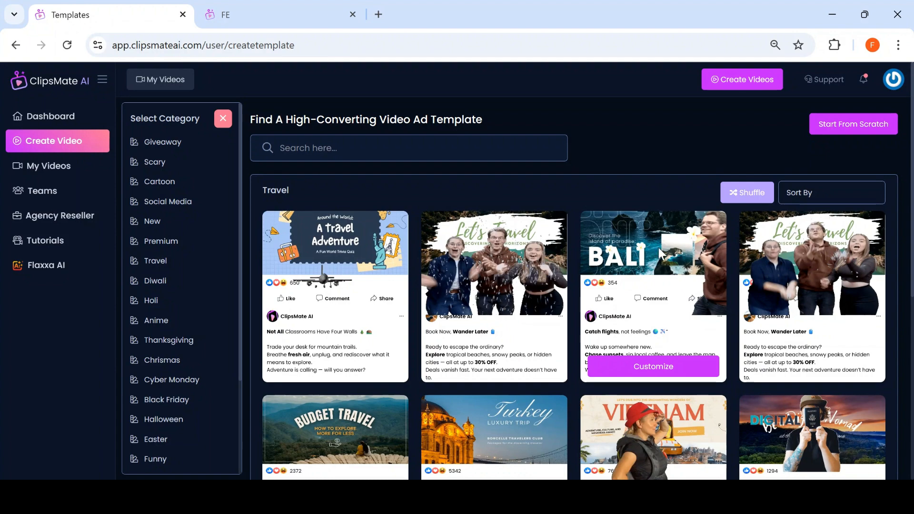
{"action": "scroll", "coordinate": [614, 262], "scroll_direction": "down", "scroll_amount": 5}
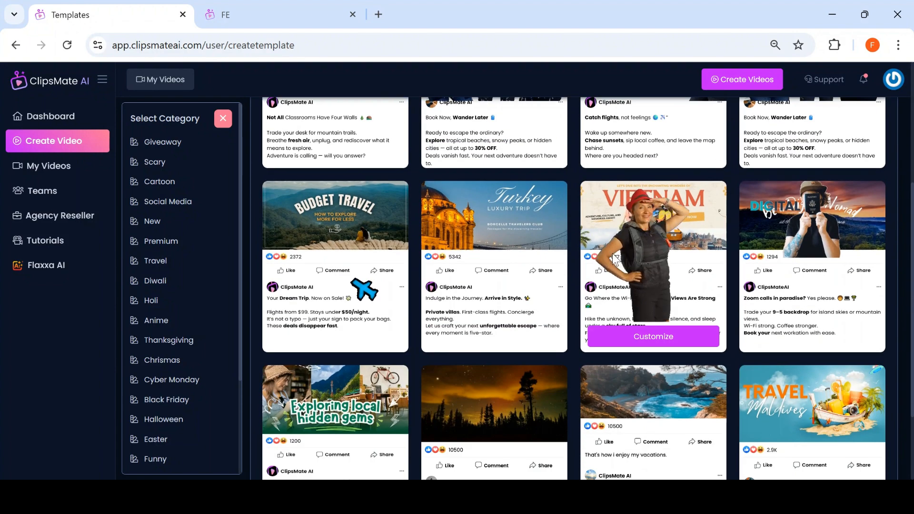
{"action": "scroll", "coordinate": [604, 261], "scroll_direction": "down", "scroll_amount": 2}
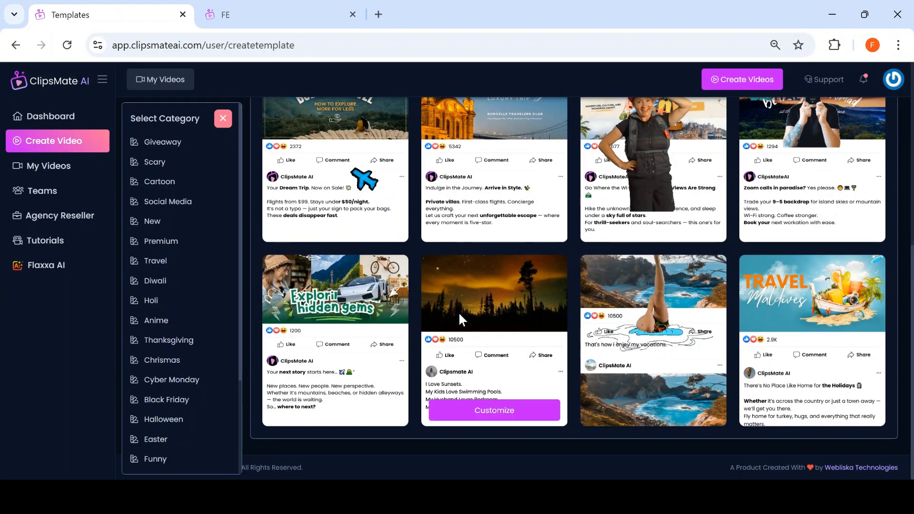
{"action": "mouse_move", "coordinate": [642, 367]}
{"action": "left_click", "coordinate": [653, 420]}
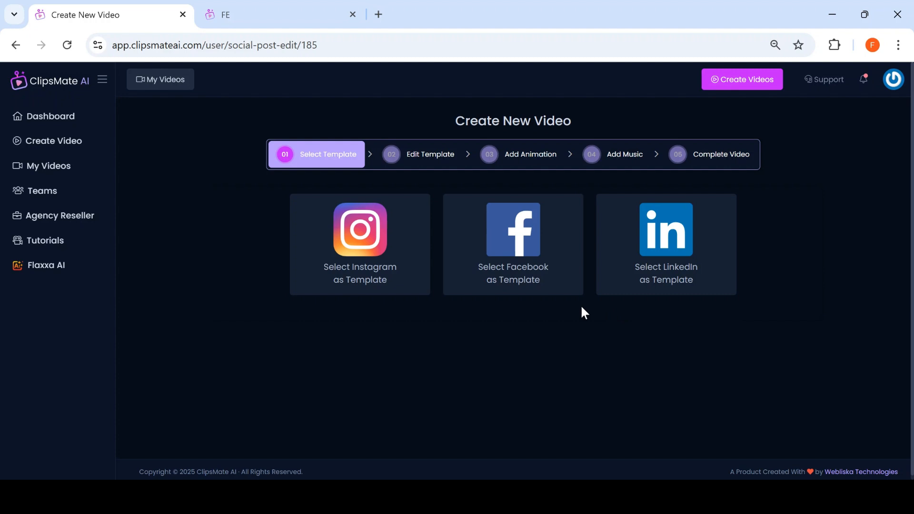
- Choose Instagram as the template platform with the Split Post layout
{"action": "left_click", "coordinate": [358, 270]}
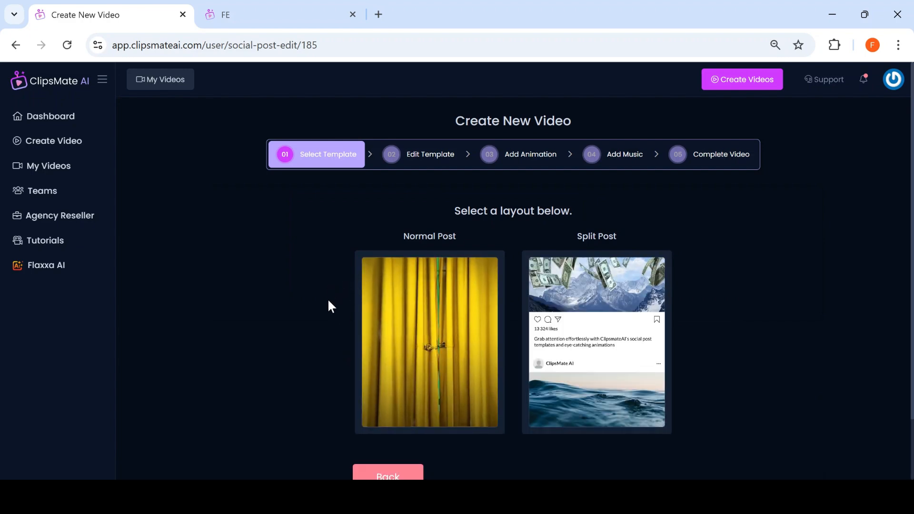
{"action": "scroll", "coordinate": [308, 290], "scroll_direction": "down", "scroll_amount": 2}
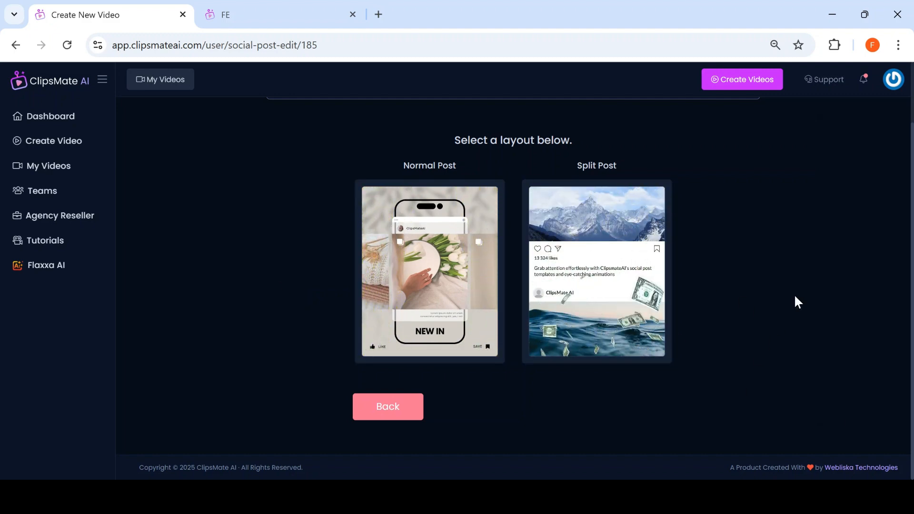
{"action": "left_click", "coordinate": [605, 301]}
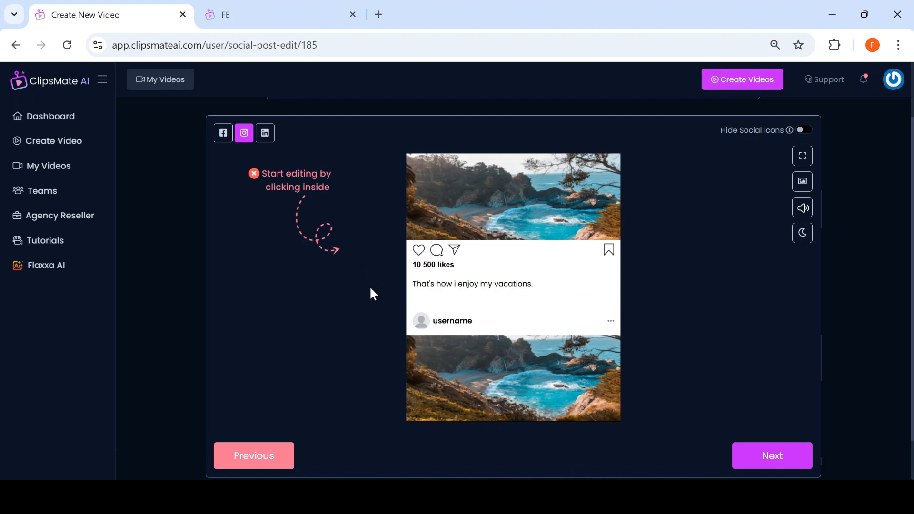
- Try hiding the social icons on the post and show them again
{"action": "left_click", "coordinate": [806, 129]}
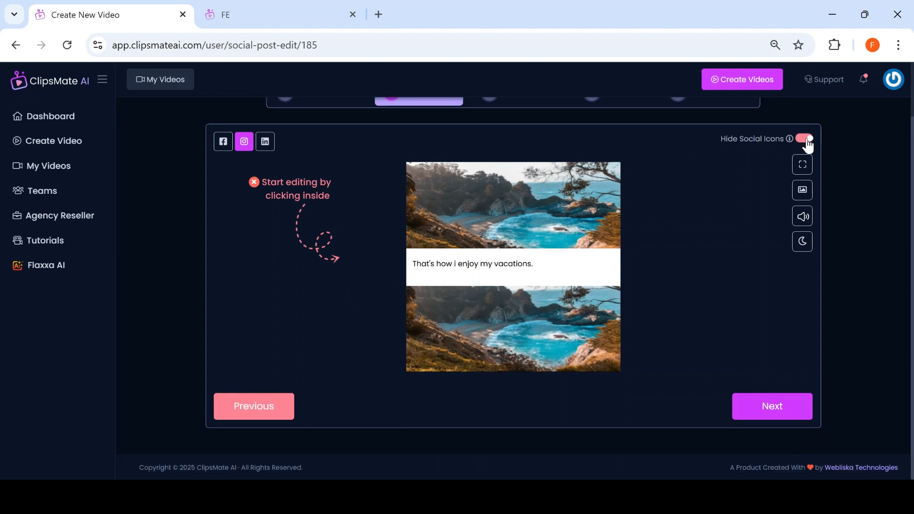
{"action": "left_click", "coordinate": [804, 141]}
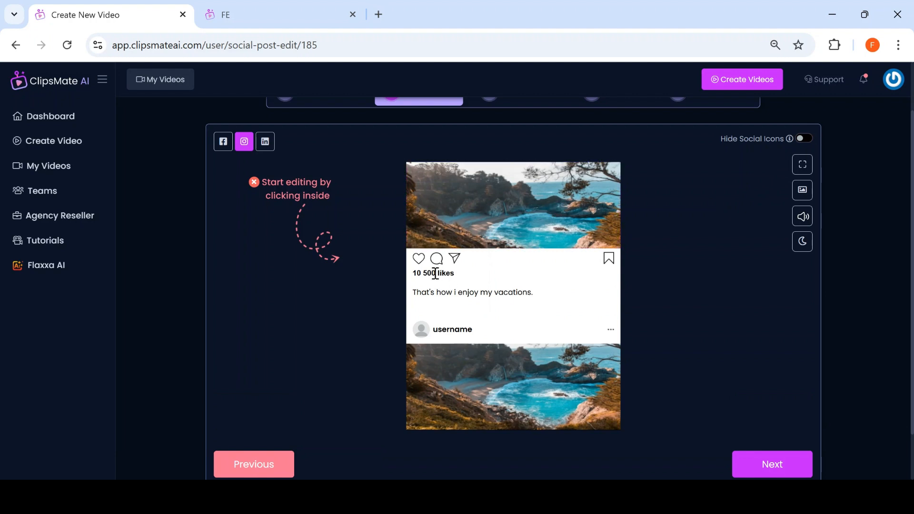
- Set the post's like count to 34534 and replace the placeholder username with the account's handle
{"action": "left_click_drag", "start_coordinate": [435, 276], "coordinate": [421, 277]}
{"action": "type", "text": "34534"}
{"action": "left_click", "coordinate": [445, 330]}
{"action": "double_click", "coordinate": [446, 327]}
{"action": "type", "text": "Firas Al"}
{"action": "key", "text": "BackSpace"}
{"action": "key", "text": "BackSpace"}
{"action": "key", "text": "BackSpace"}
{"action": "key", "text": "BackSpace"}
{"action": "key", "text": "BackSpace"}
{"action": "key", "text": "BackSpace"}
{"action": "key", "text": "BackSpace"}
{"action": "key", "text": "BackSpace"}
{"action": "type", "text": "firasalameh01"}
- Replace the post's profile picture with the stock photo of a sunset over mountains, using the default crop
{"action": "left_click", "coordinate": [427, 334]}
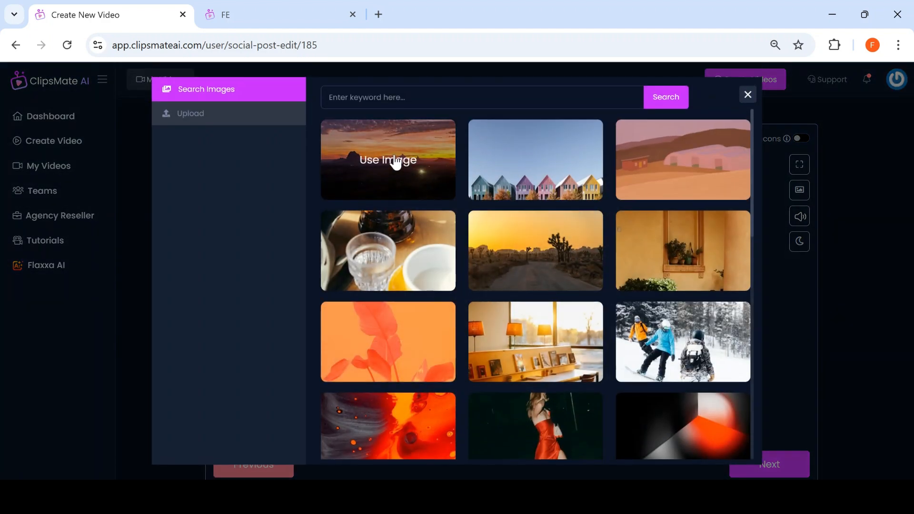
{"action": "left_click", "coordinate": [395, 163]}
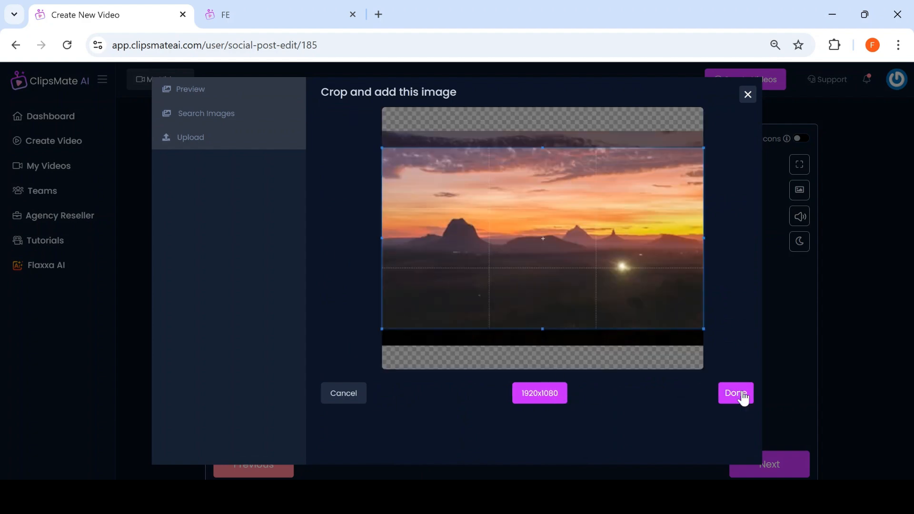
{"action": "left_click", "coordinate": [743, 395]}
- Replace the post's caption with "I enjoy my vacations that awesome way, everyday!"
{"action": "scroll", "coordinate": [464, 329], "scroll_direction": "down", "scroll_amount": 1}
{"action": "scroll", "coordinate": [461, 313], "scroll_direction": "up", "scroll_amount": 2}
{"action": "scroll", "coordinate": [471, 326], "scroll_direction": "down", "scroll_amount": 1}
{"action": "left_click", "coordinate": [477, 283]}
{"action": "left_click_drag", "start_coordinate": [535, 286], "coordinate": [455, 335]}
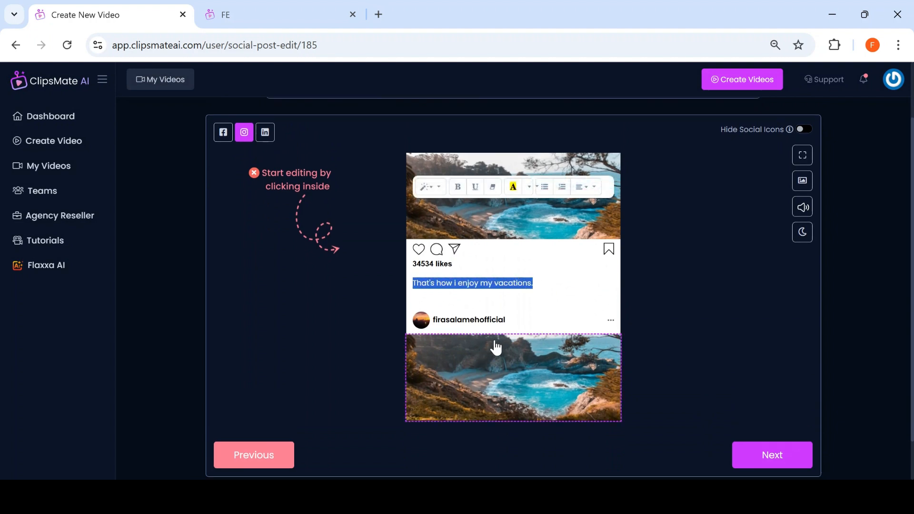
{"action": "type", "text": "I"}
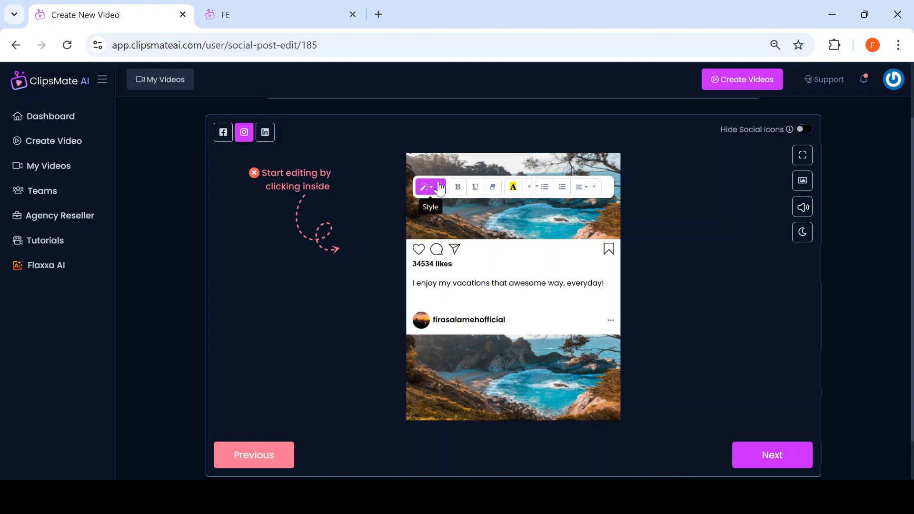
- Make the word "vacations" bold in the post's caption
{"action": "left_click_drag", "start_coordinate": [490, 286], "coordinate": [454, 284]}
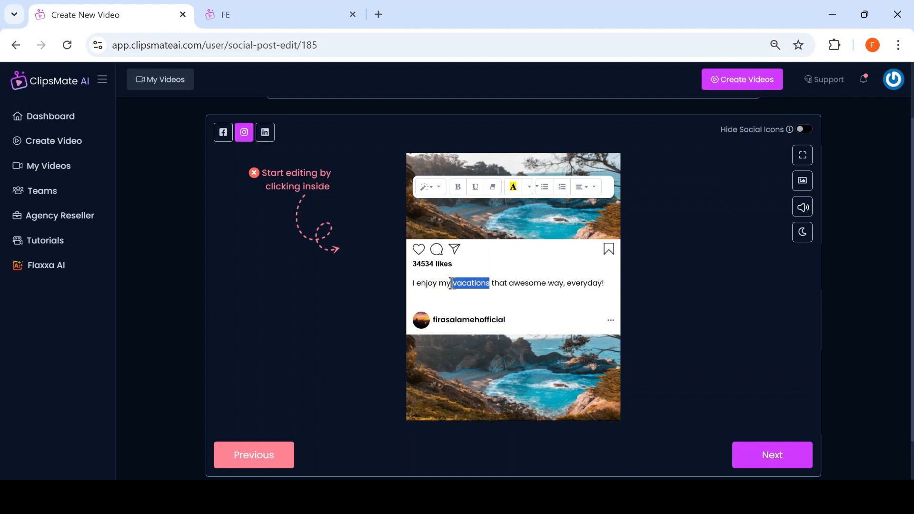
{"action": "left_click", "coordinate": [458, 186]}
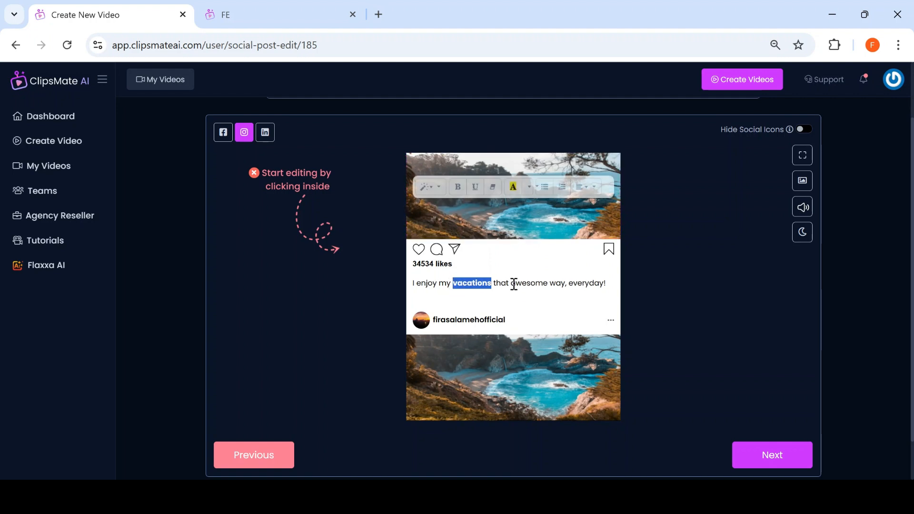
{"action": "left_click", "coordinate": [511, 284]}
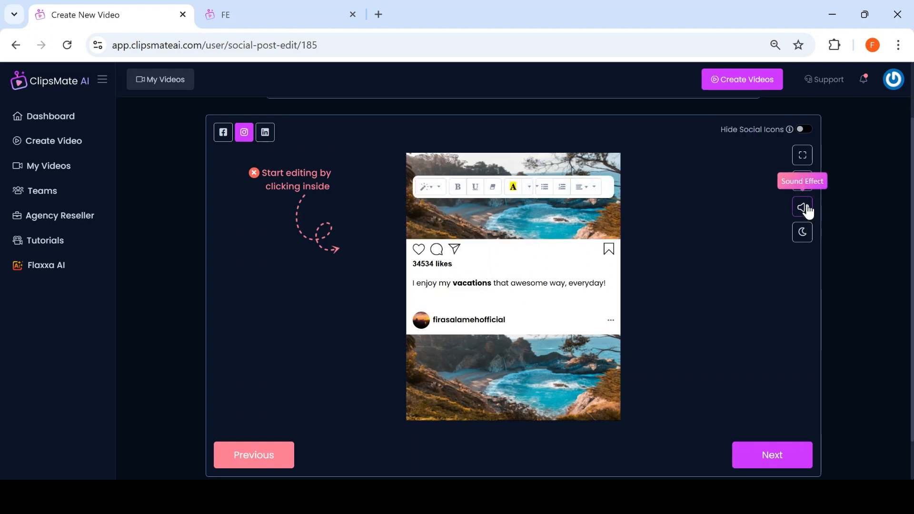
- Switch the post to dark mode and back to light mode
{"action": "left_click", "coordinate": [802, 234]}
{"action": "left_click", "coordinate": [803, 236]}
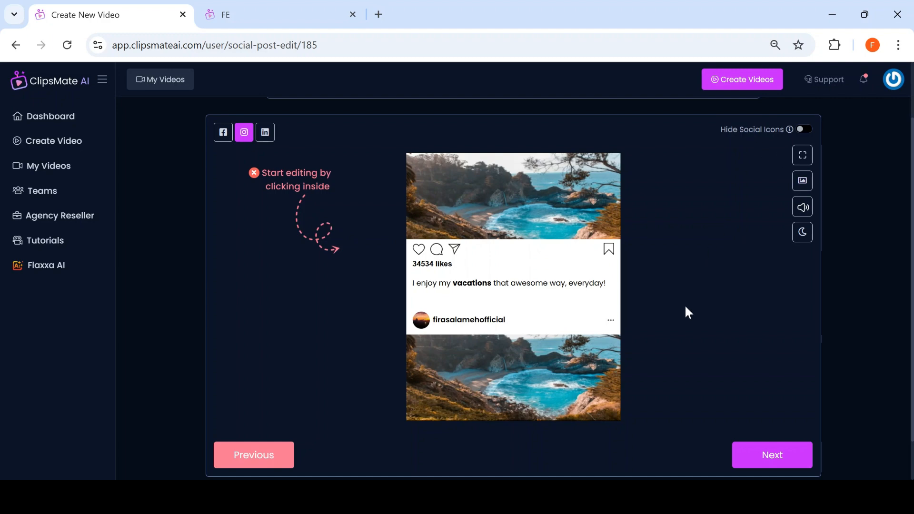
- Replace the lower post image with the stock photo of snowboarders in a snowy forest and continue to the Add Animation stage
{"action": "left_click", "coordinate": [509, 352]}
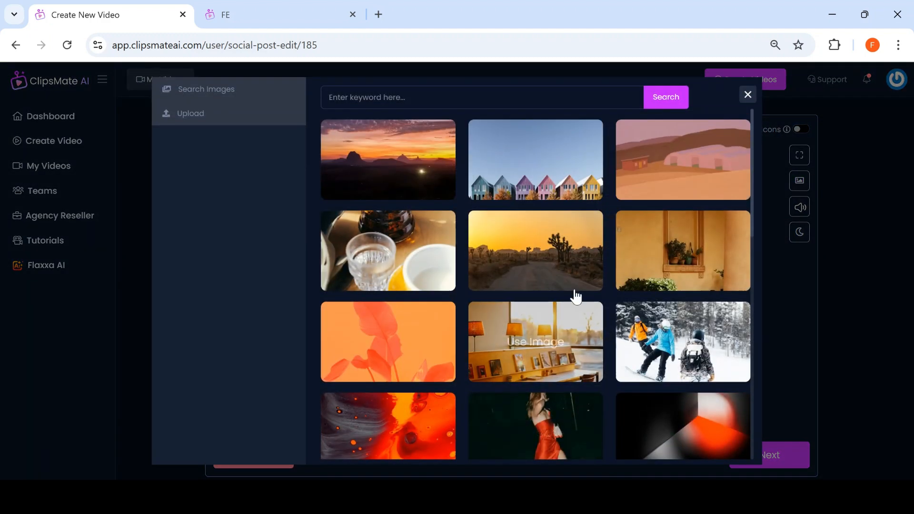
{"action": "left_click", "coordinate": [688, 315]}
{"action": "left_click", "coordinate": [737, 395]}
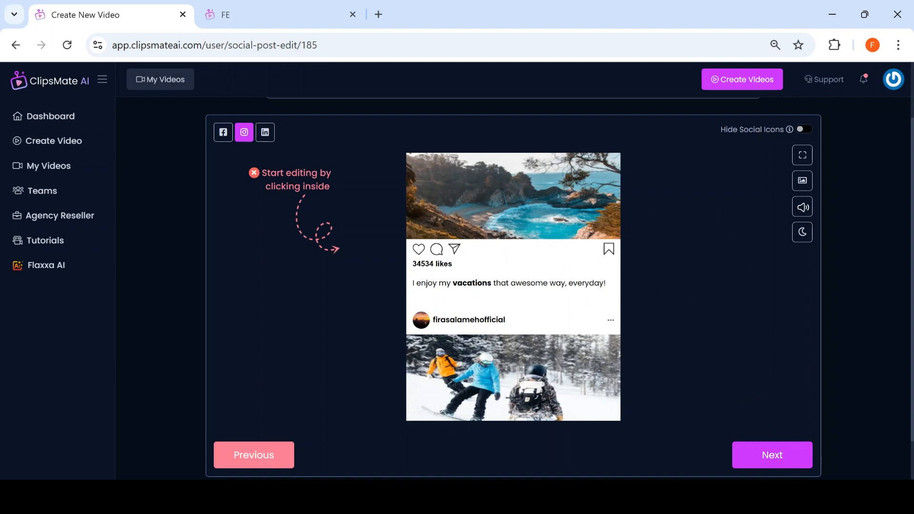
{"action": "left_click", "coordinate": [772, 455]}
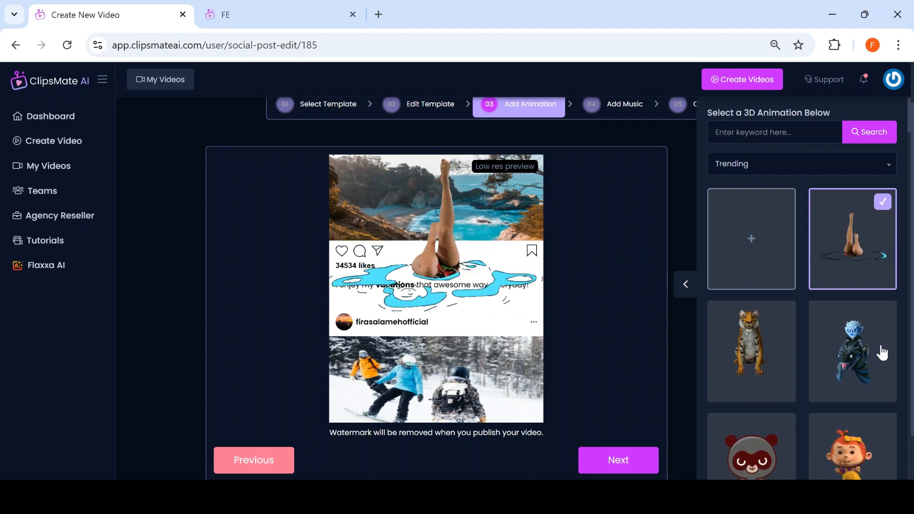
- Look through the trending 3D animations and search the animation library for "splashing"
{"action": "scroll", "coordinate": [822, 369], "scroll_direction": "down", "scroll_amount": 6}
{"action": "scroll", "coordinate": [823, 347], "scroll_direction": "up", "scroll_amount": 8}
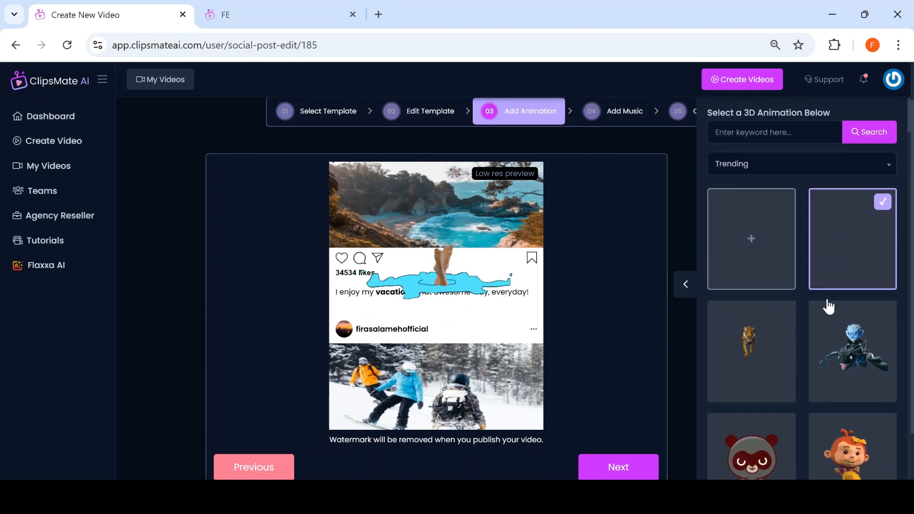
{"action": "left_click", "coordinate": [768, 132]}
{"action": "type", "text": "splashing"}
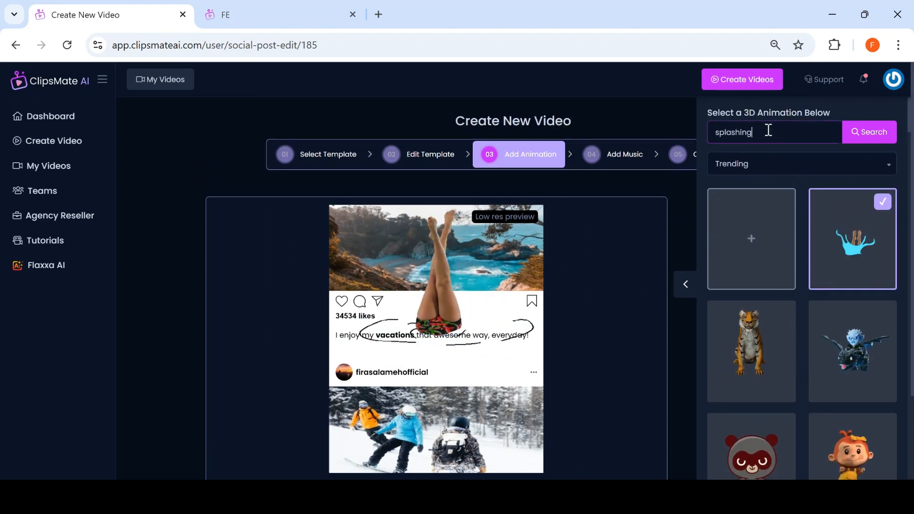
{"action": "left_click", "coordinate": [848, 133]}
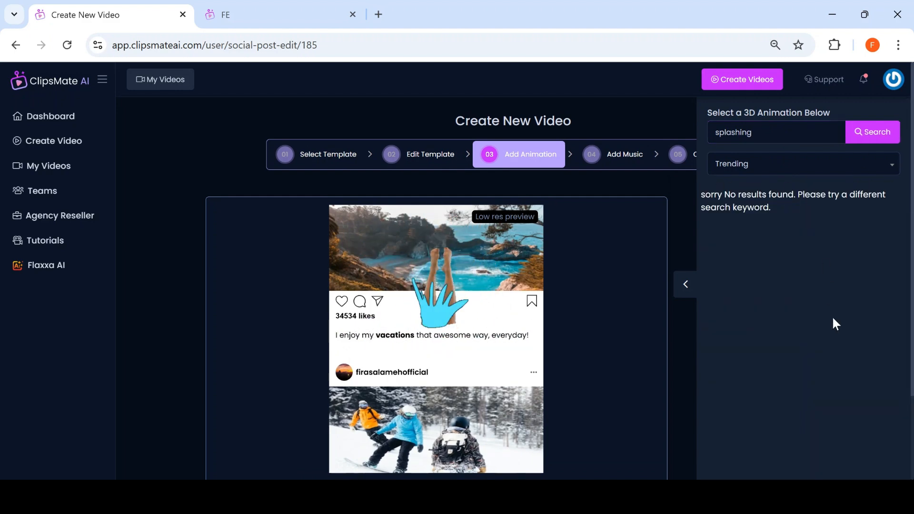
- Apply the trending animation of the dancing woman in a red dress to the post and continue to the Add Music stage
{"action": "scroll", "coordinate": [775, 234], "scroll_direction": "down", "scroll_amount": 3}
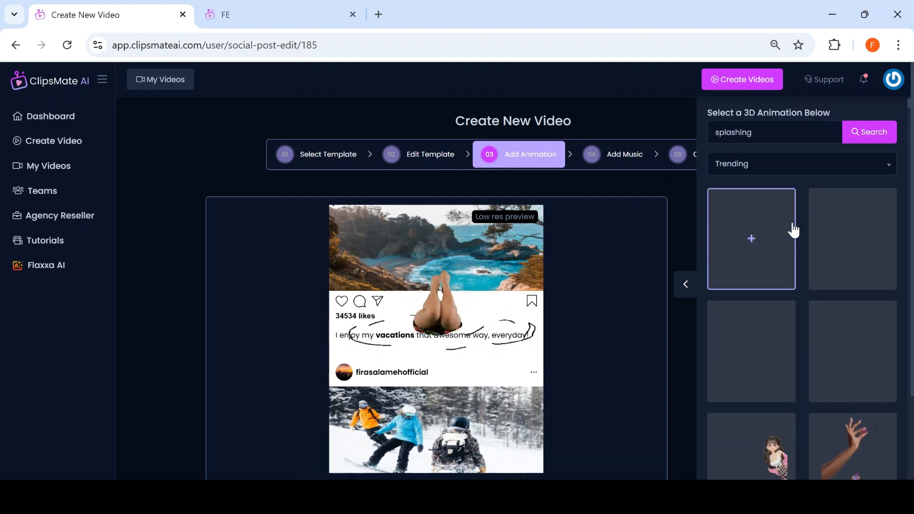
{"action": "scroll", "coordinate": [799, 247], "scroll_direction": "down", "scroll_amount": 3}
{"action": "scroll", "coordinate": [809, 283], "scroll_direction": "up", "scroll_amount": 3}
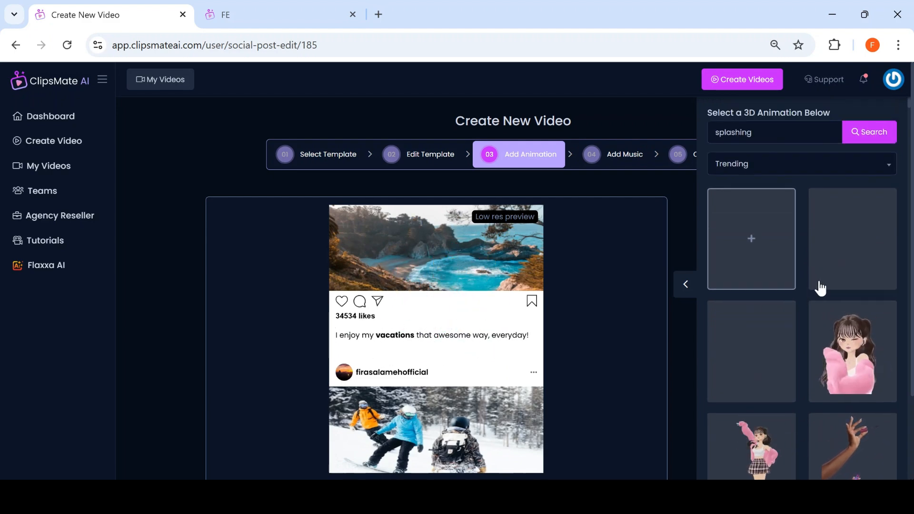
{"action": "scroll", "coordinate": [816, 288], "scroll_direction": "down", "scroll_amount": 4}
{"action": "scroll", "coordinate": [819, 289], "scroll_direction": "up", "scroll_amount": 3}
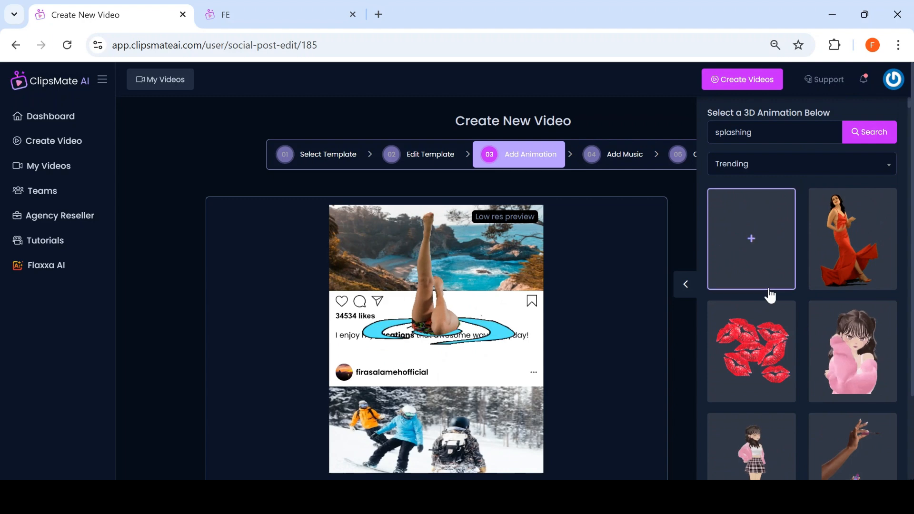
{"action": "left_click", "coordinate": [843, 285]}
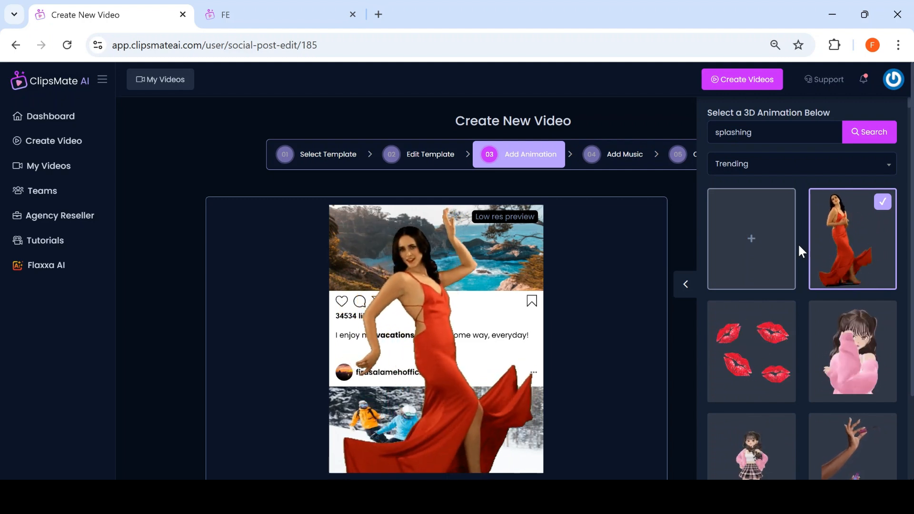
{"action": "scroll", "coordinate": [714, 281], "scroll_direction": "down", "scroll_amount": 6}
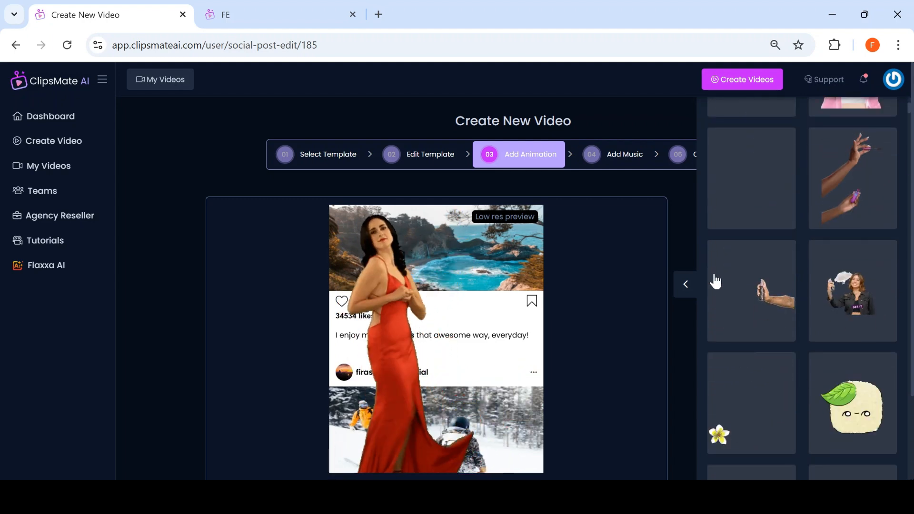
{"action": "scroll", "coordinate": [593, 302], "scroll_direction": "down", "scroll_amount": 3}
{"action": "left_click", "coordinate": [630, 413]}
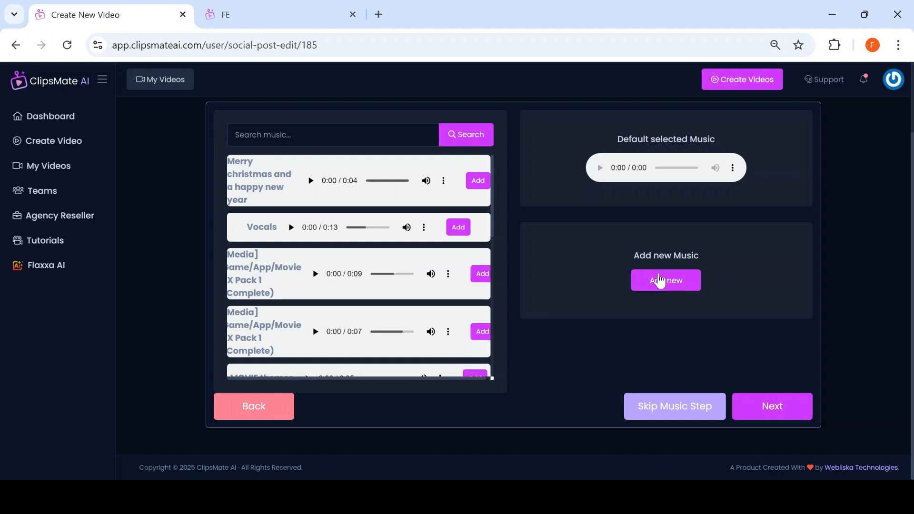
- Look through the music library tracks and try playing the default selected music
{"action": "left_click", "coordinate": [653, 287]}
{"action": "scroll", "coordinate": [294, 266], "scroll_direction": "down", "scroll_amount": 1}
{"action": "scroll", "coordinate": [292, 230], "scroll_direction": "up", "scroll_amount": 3}
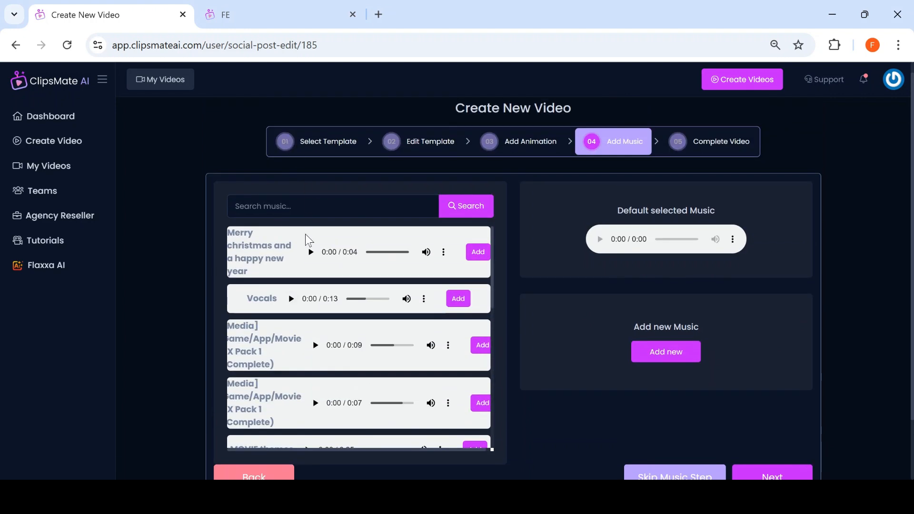
{"action": "scroll", "coordinate": [280, 252], "scroll_direction": "down", "scroll_amount": 5}
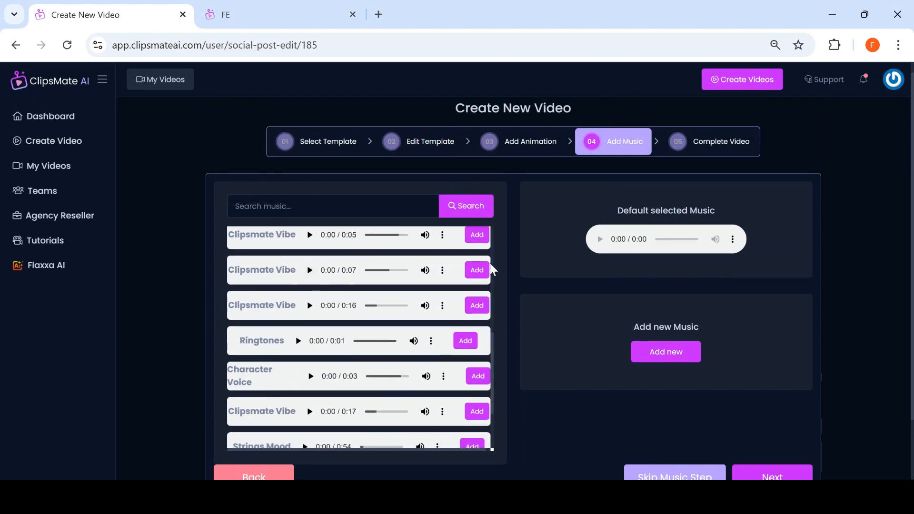
{"action": "left_click", "coordinate": [599, 239]}
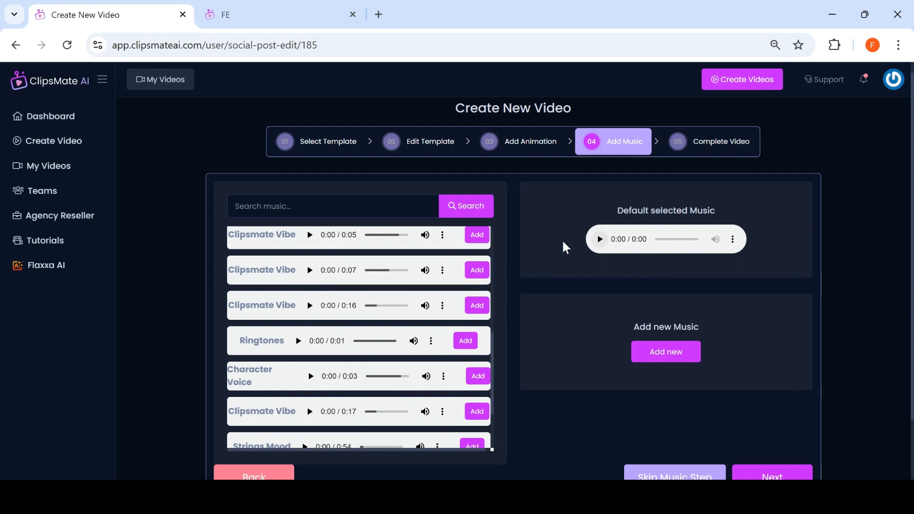
- Continue to the Complete Video stage without adding another track and start rendering the video
{"action": "scroll", "coordinate": [619, 257], "scroll_direction": "down", "scroll_amount": 2}
{"action": "left_click", "coordinate": [768, 407]}
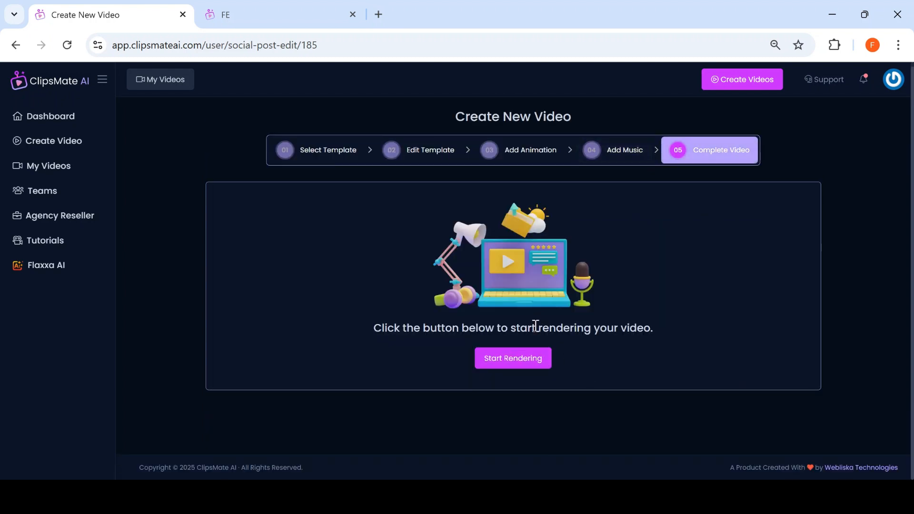
{"action": "left_click", "coordinate": [528, 363]}
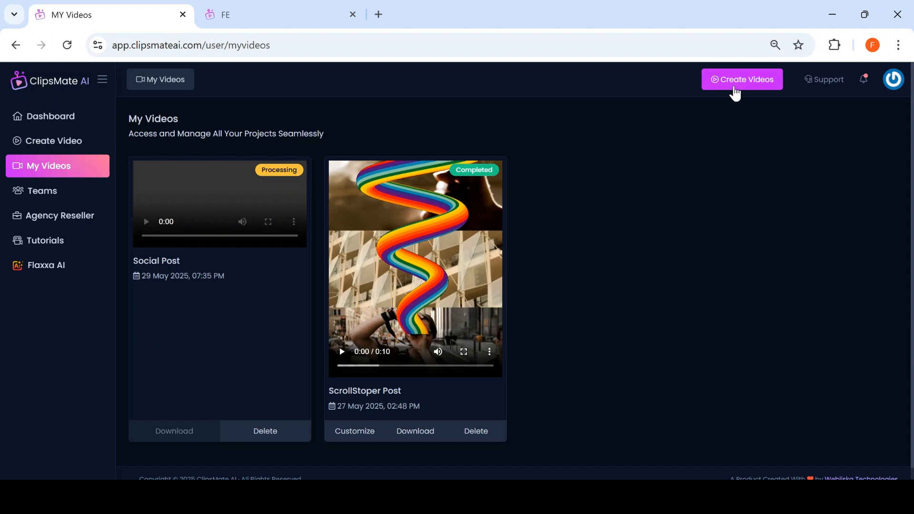
- Start a new Scroll-Stoppers video using the 2 x Media (Top/Bottom) layout
{"action": "left_click", "coordinate": [736, 90]}
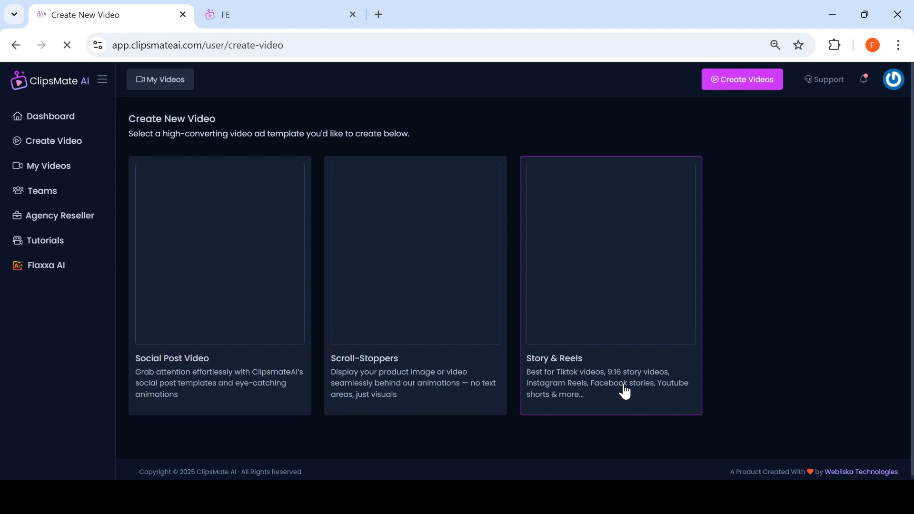
{"action": "left_click", "coordinate": [402, 395]}
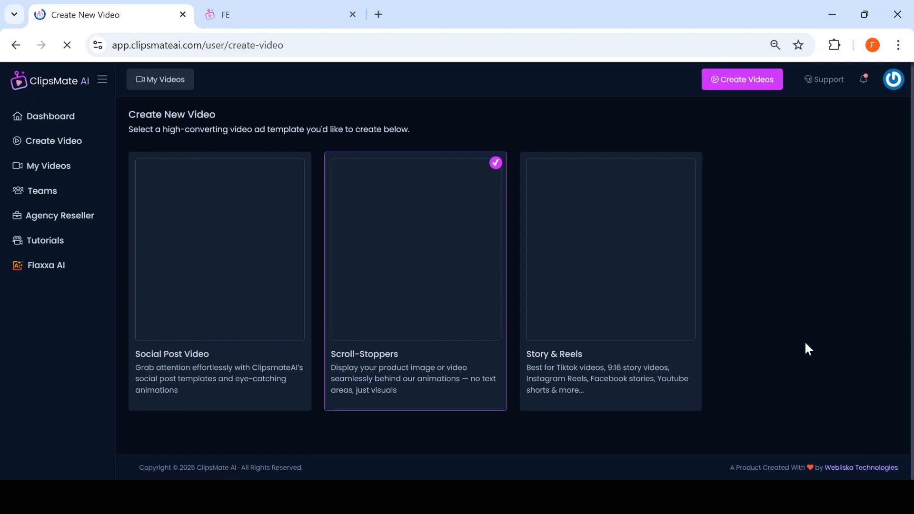
{"action": "left_click", "coordinate": [415, 238]}
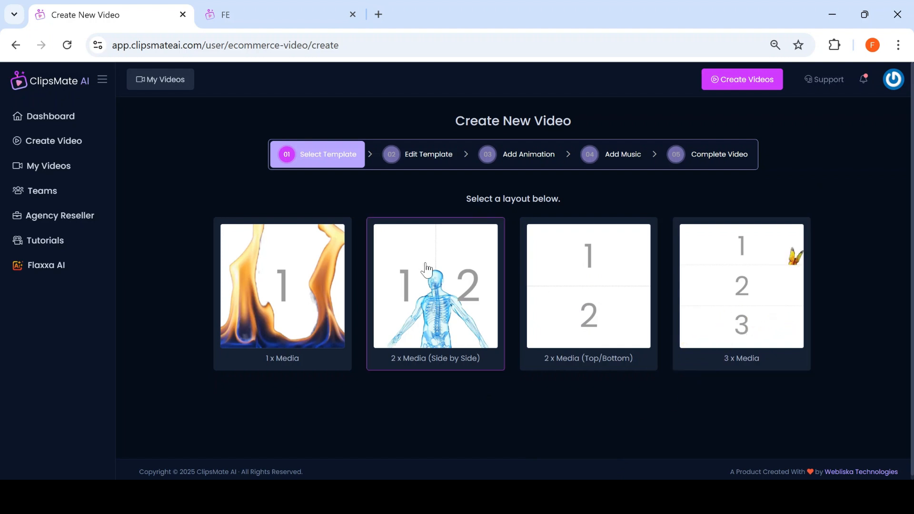
{"action": "left_click", "coordinate": [600, 284]}
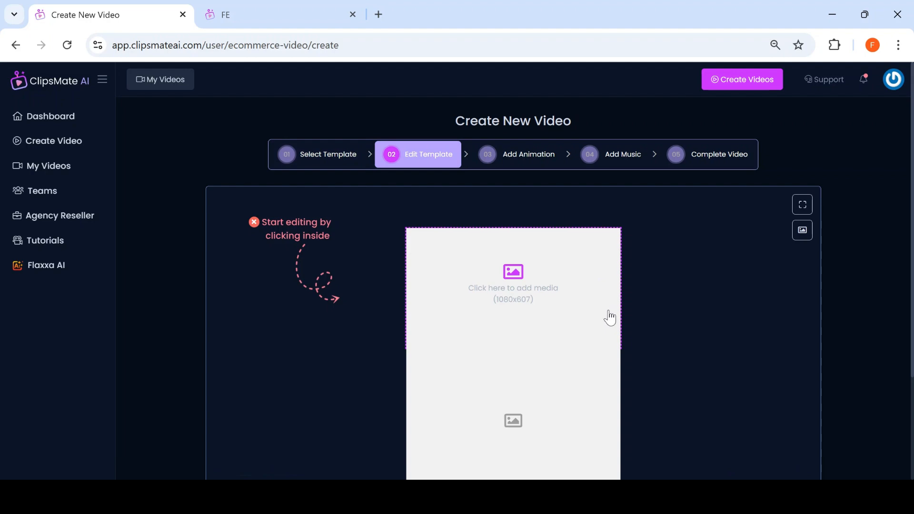
- Search the stock images for "cannes" to fill the upper media slot
{"action": "scroll", "coordinate": [607, 320], "scroll_direction": "down", "scroll_amount": 2}
{"action": "left_click", "coordinate": [546, 247]}
{"action": "scroll", "coordinate": [588, 266], "scroll_direction": "down", "scroll_amount": 10}
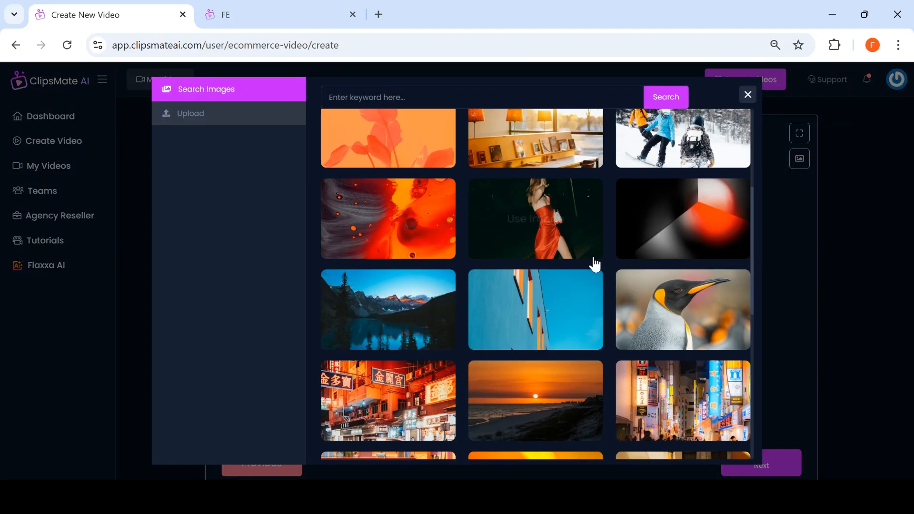
{"action": "scroll", "coordinate": [579, 274], "scroll_direction": "up", "scroll_amount": 7}
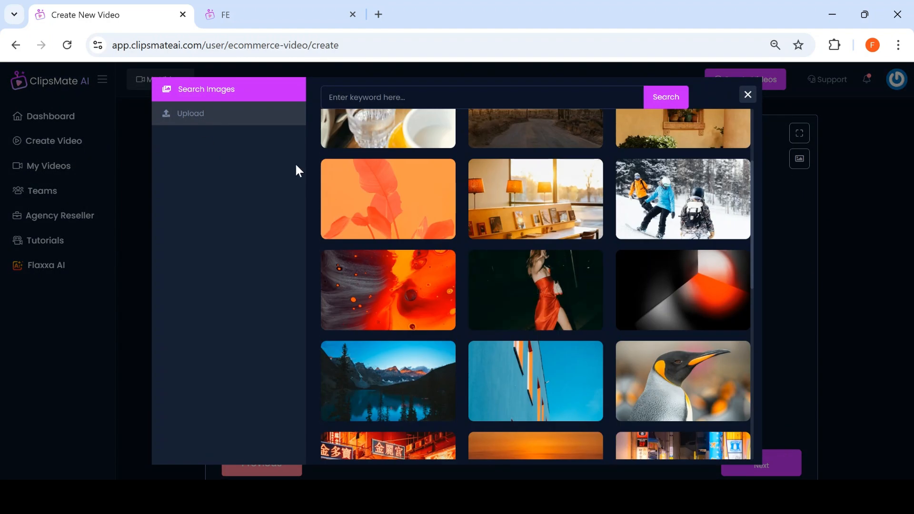
{"action": "left_click", "coordinate": [398, 98]}
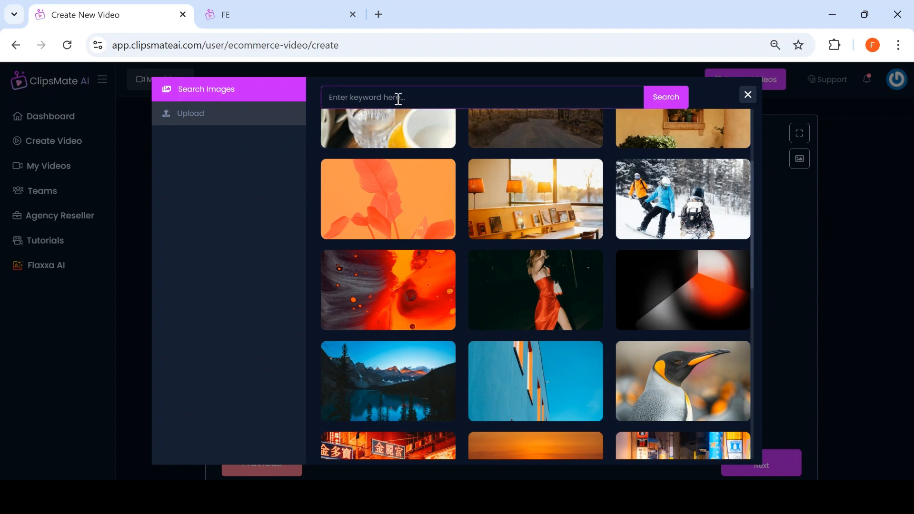
{"action": "type", "text": "cannes"}
{"action": "key", "text": "Return"}
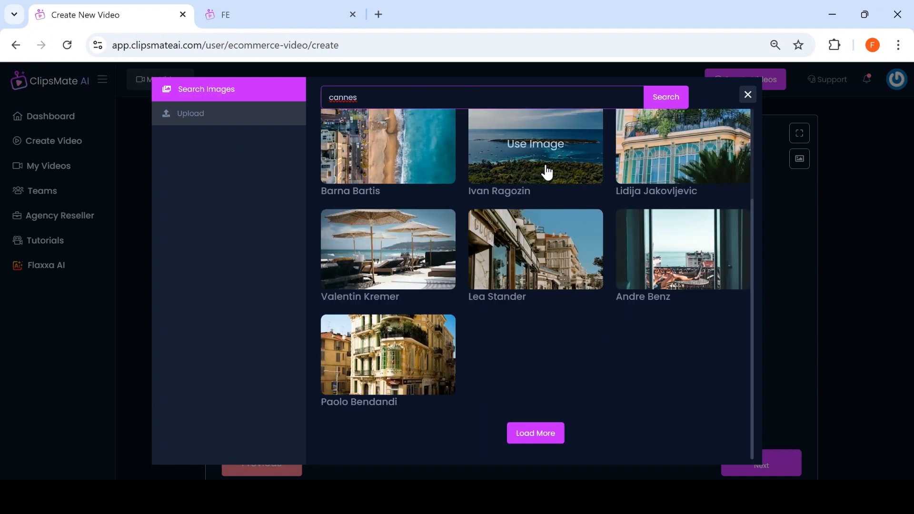
- Fill the upper slot with the photo of the building with planted balconies, cropped around the balconies and sky
{"action": "left_click", "coordinate": [669, 147]}
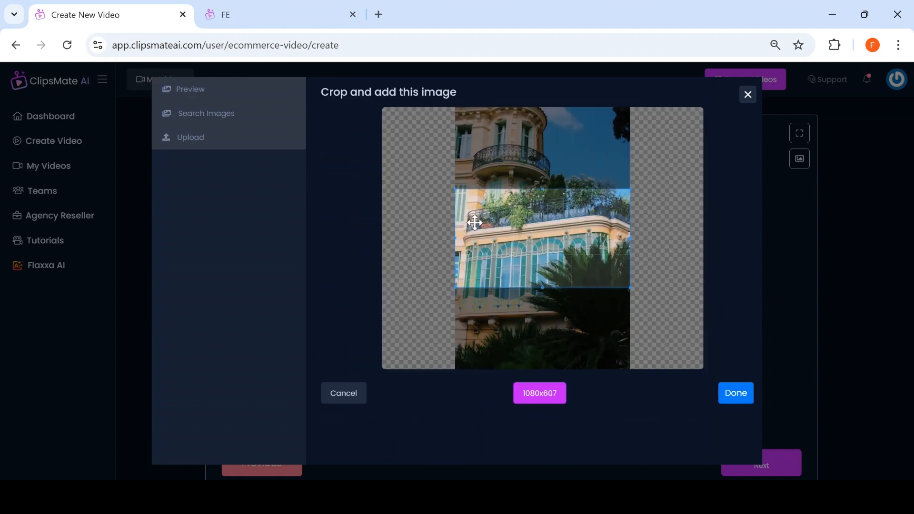
{"action": "left_click_drag", "start_coordinate": [522, 270], "coordinate": [521, 219]}
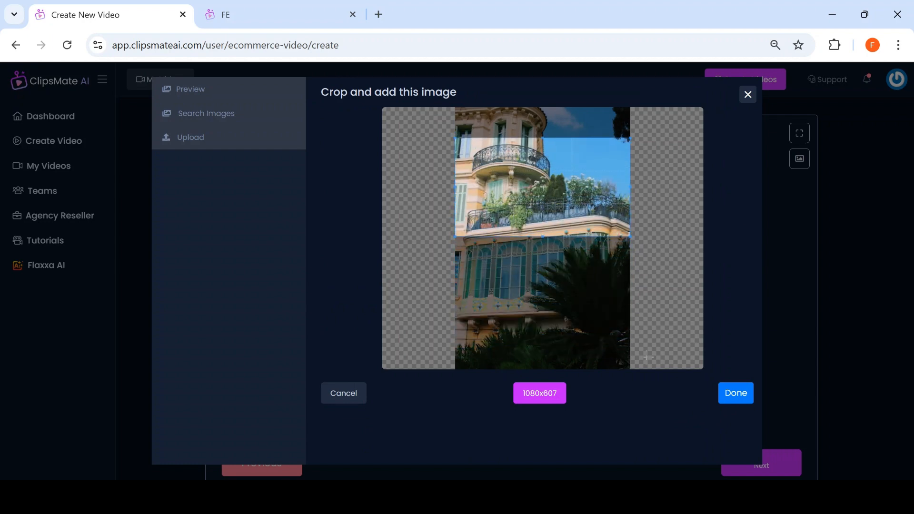
{"action": "left_click", "coordinate": [727, 387]}
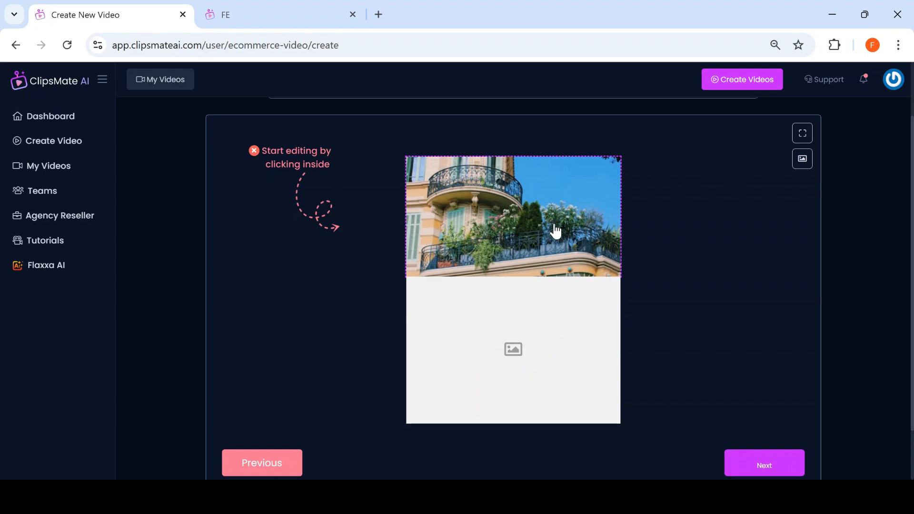
- Fill the lower slot with the photo of a balcony seen through an open window, cropped to the balcony area
{"action": "left_click", "coordinate": [522, 349]}
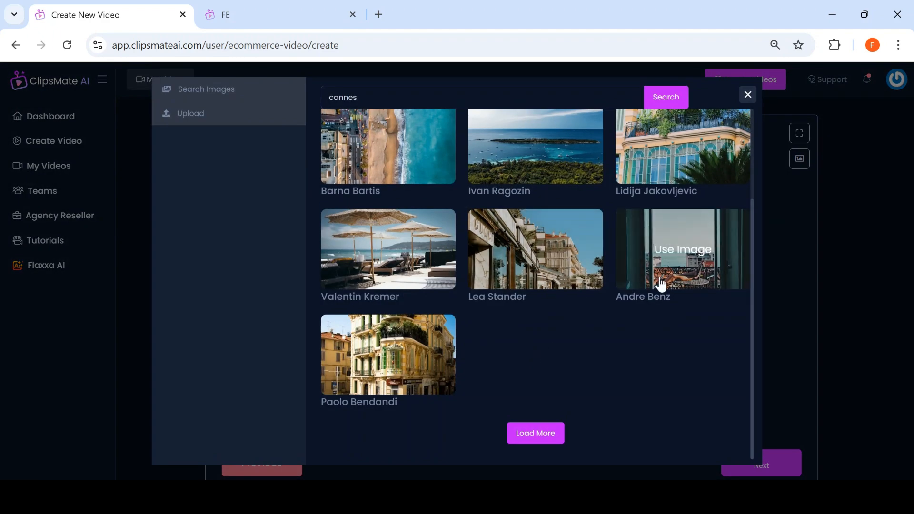
{"action": "left_click", "coordinate": [683, 249]}
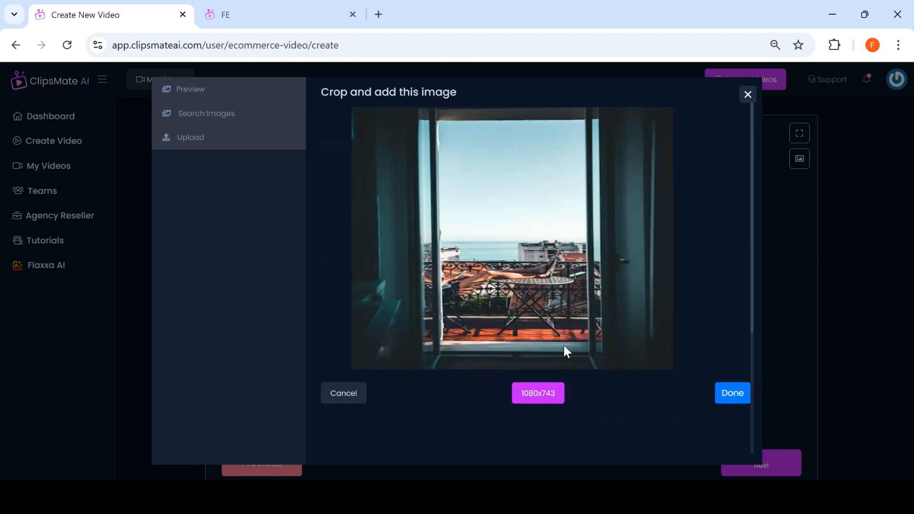
{"action": "mouse_move", "coordinate": [517, 276]}
{"action": "left_mouse_down"}
{"action": "mouse_move", "coordinate": [522, 287]}
{"action": "mouse_move", "coordinate": [525, 252]}
{"action": "mouse_move", "coordinate": [526, 284]}
{"action": "left_mouse_up"}
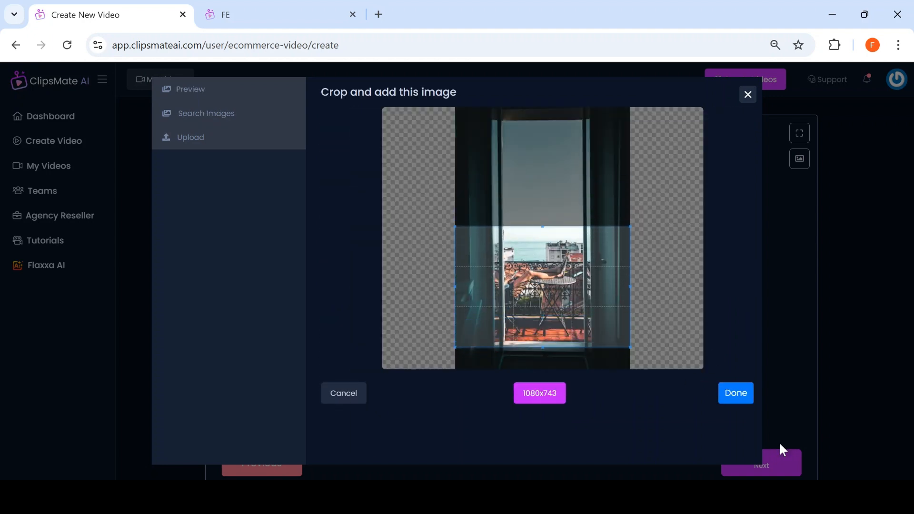
{"action": "left_click", "coordinate": [742, 396]}
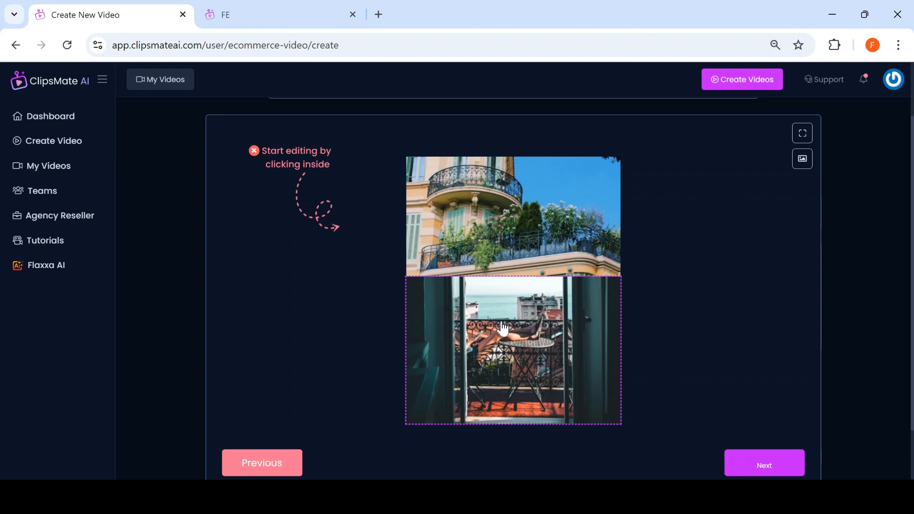
- Use the beach umbrellas and loungers photo in the lower slot, adjust its crop, and continue to the Add Animation stage
{"action": "left_click", "coordinate": [489, 333]}
{"action": "mouse_move", "coordinate": [386, 276]}
{"action": "left_click", "coordinate": [412, 260]}
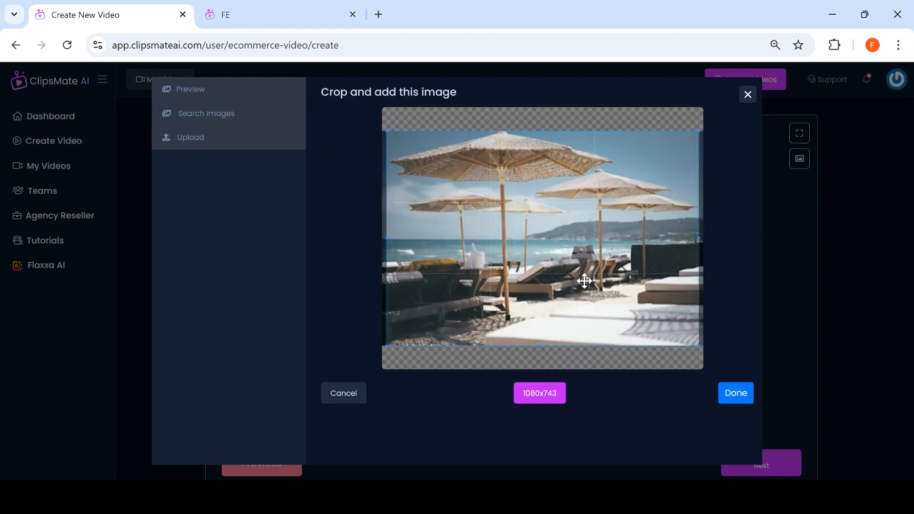
{"action": "mouse_move", "coordinate": [585, 275]}
{"action": "left_mouse_down"}
{"action": "mouse_move", "coordinate": [575, 275]}
{"action": "mouse_move", "coordinate": [611, 280]}
{"action": "mouse_move", "coordinate": [602, 278]}
{"action": "left_mouse_up"}
{"action": "left_click", "coordinate": [730, 397]}
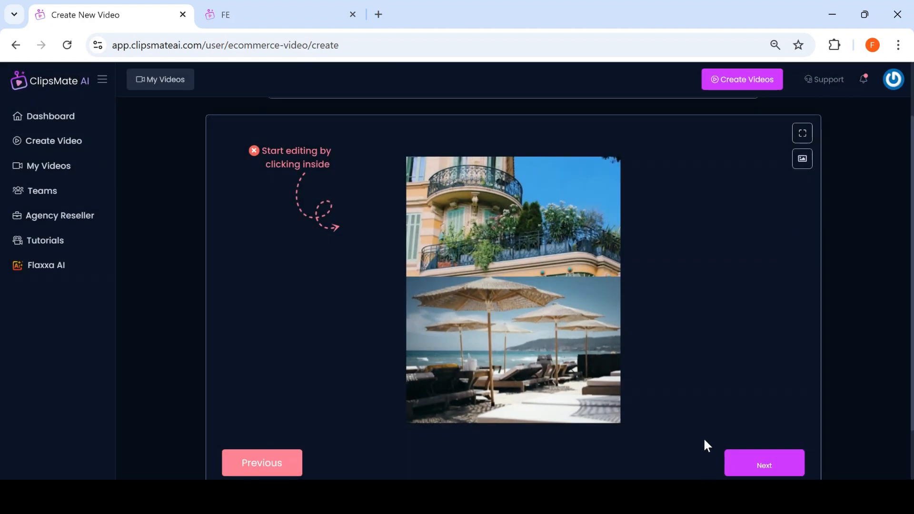
{"action": "left_click", "coordinate": [761, 469]}
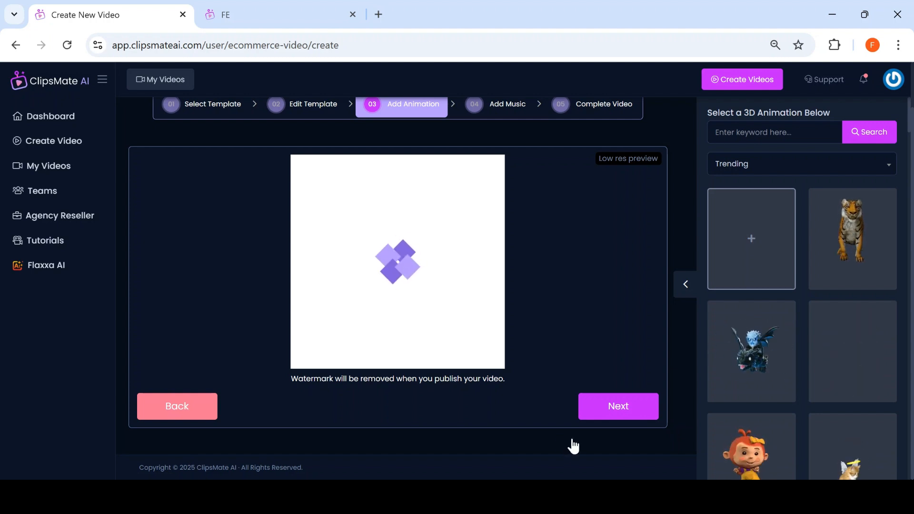
- Glance through the trending 3D animations and search the animation library for "swimming"
{"action": "scroll", "coordinate": [799, 305], "scroll_direction": "down", "scroll_amount": 4}
{"action": "scroll", "coordinate": [801, 328], "scroll_direction": "up", "scroll_amount": 4}
{"action": "left_click", "coordinate": [765, 133]}
{"action": "type", "text": "swimming"}
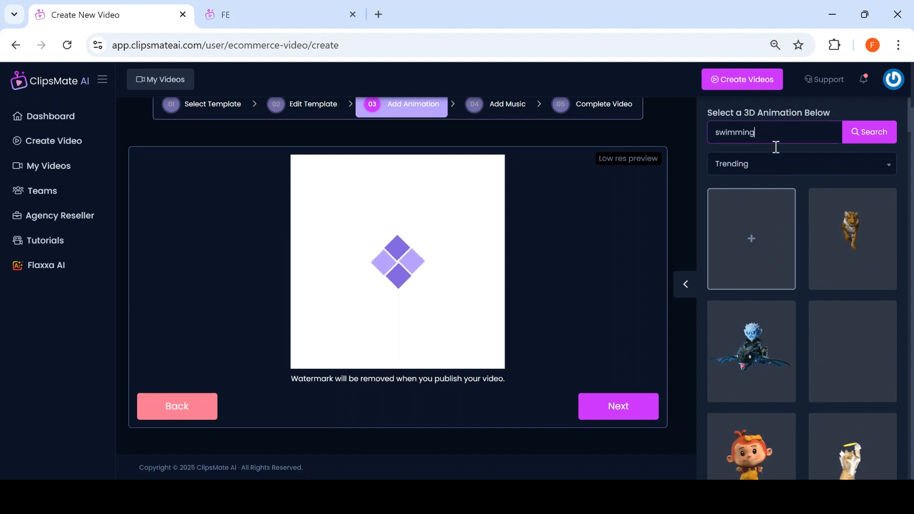
{"action": "left_click", "coordinate": [866, 138]}
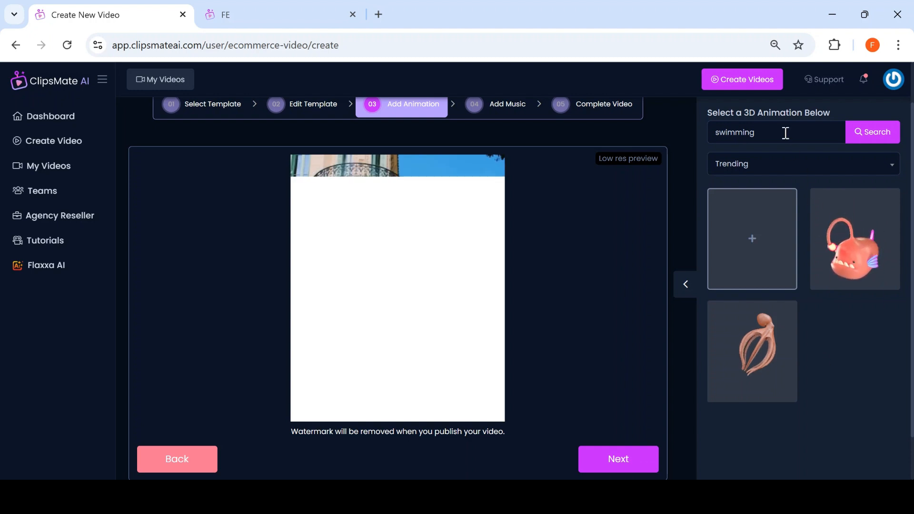
- Search the 3D animation library for "vacation" and check the video preview
{"action": "left_click_drag", "start_coordinate": [785, 133], "coordinate": [650, 134]}
{"action": "type", "text": "Vacation"}
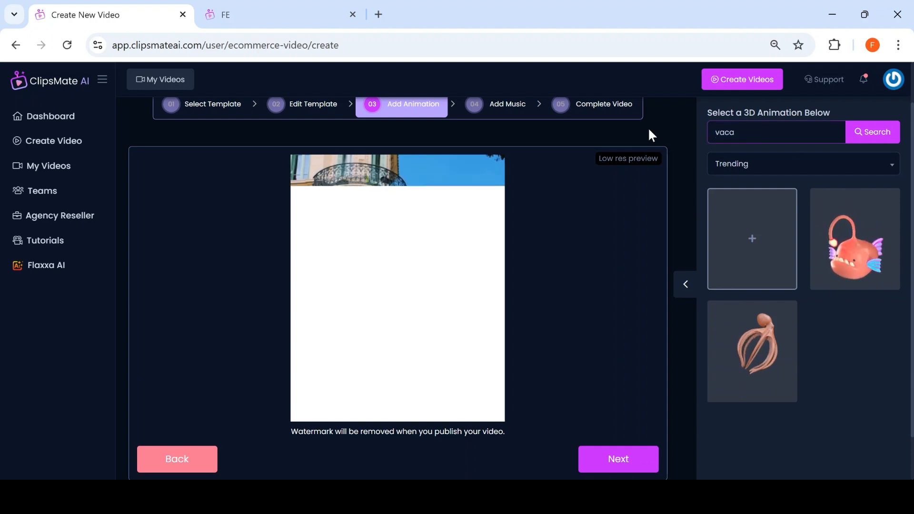
{"action": "key", "text": "Return"}
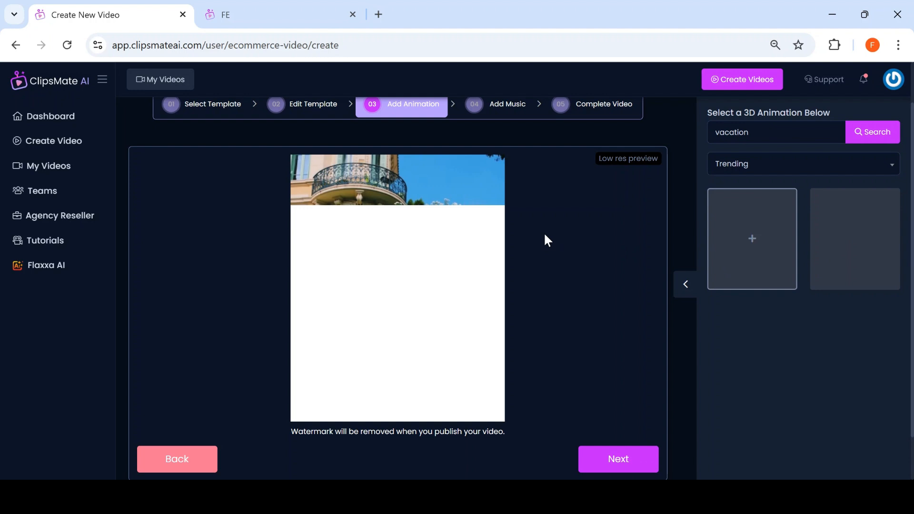
{"action": "scroll", "coordinate": [545, 241], "scroll_direction": "up", "scroll_amount": 1}
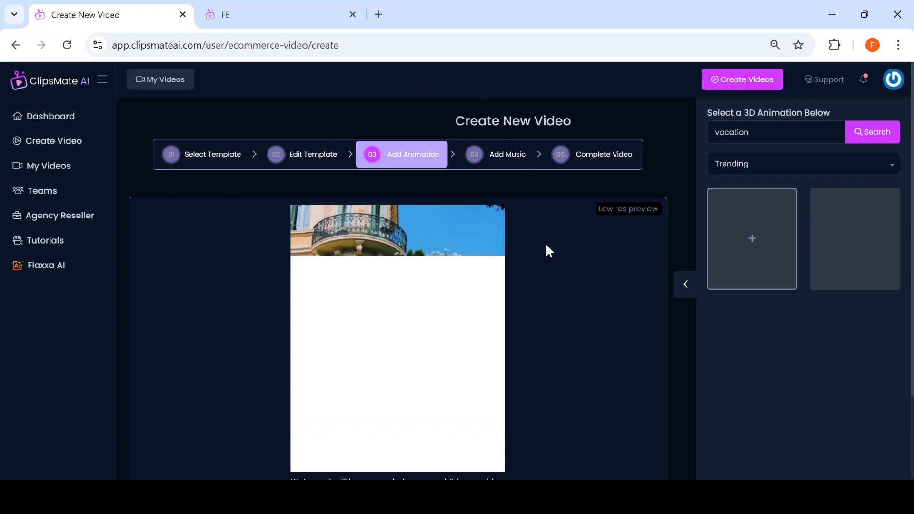
{"action": "scroll", "coordinate": [455, 335], "scroll_direction": "down", "scroll_amount": 2}
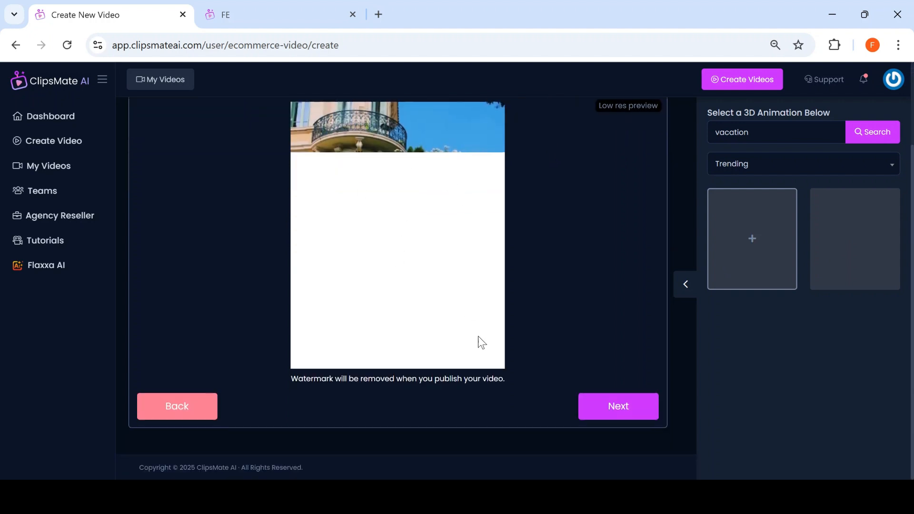
- Add the blue airplane animation with the heart-shaped dashed trail to the video, check the preview, and continue to the Add Music stage
{"action": "scroll", "coordinate": [747, 141], "scroll_direction": "up", "scroll_amount": 2}
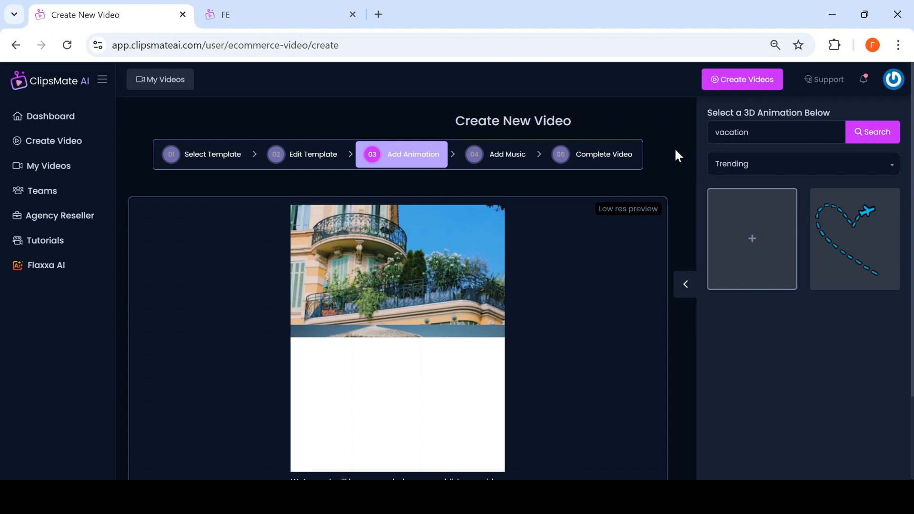
{"action": "left_click", "coordinate": [857, 233]}
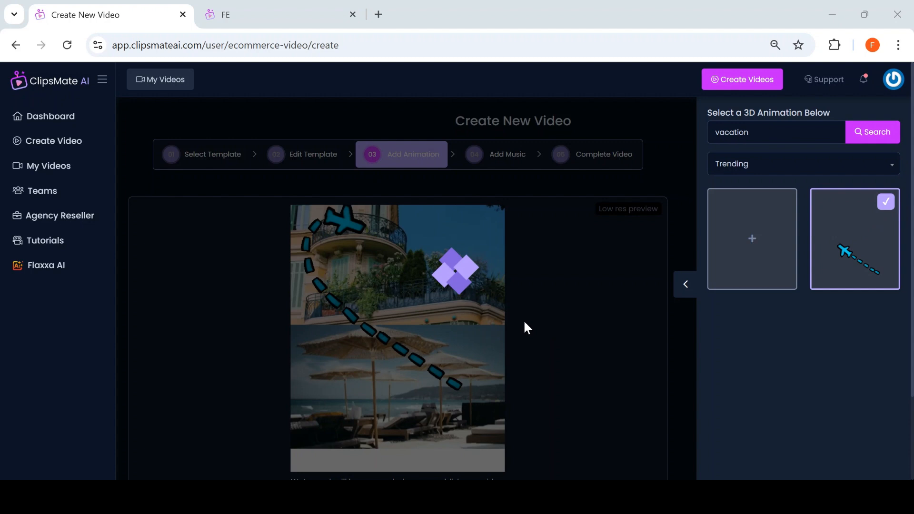
{"action": "scroll", "coordinate": [661, 202], "scroll_direction": "down", "scroll_amount": 2}
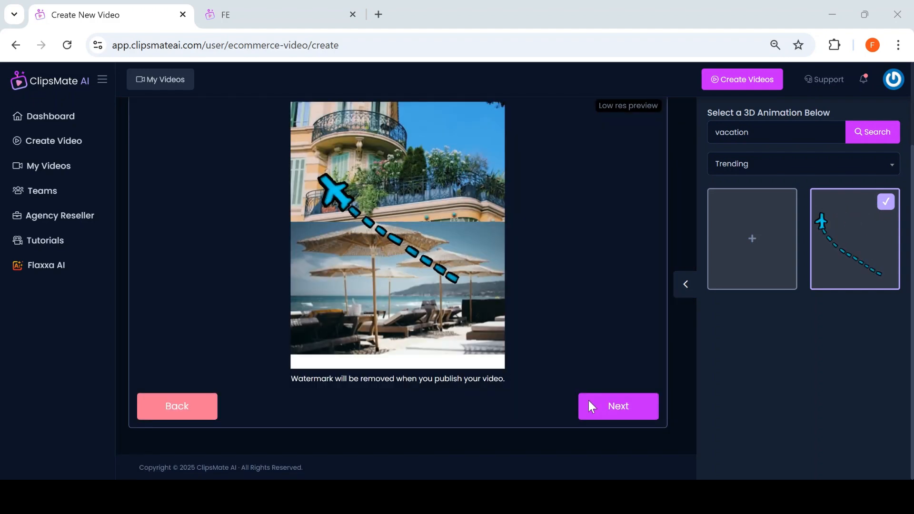
{"action": "scroll", "coordinate": [524, 366], "scroll_direction": "up", "scroll_amount": 3}
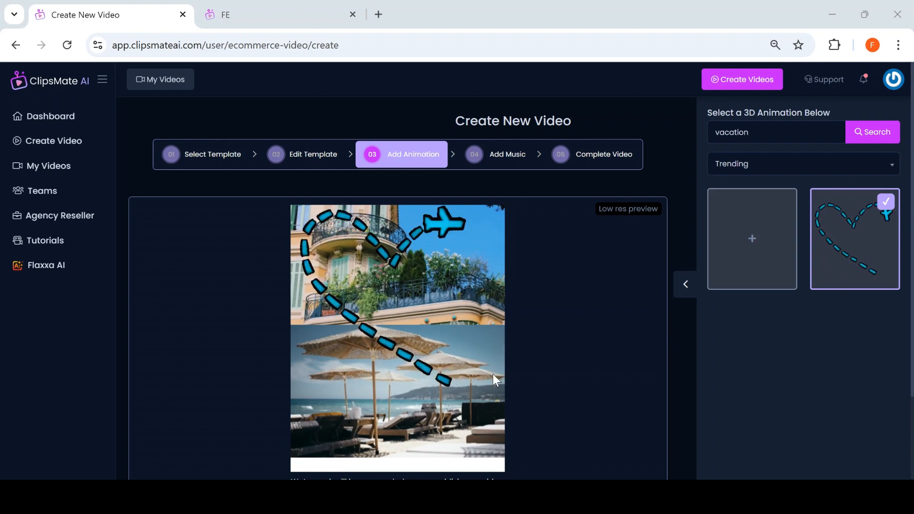
{"action": "scroll", "coordinate": [492, 382], "scroll_direction": "down", "scroll_amount": 2}
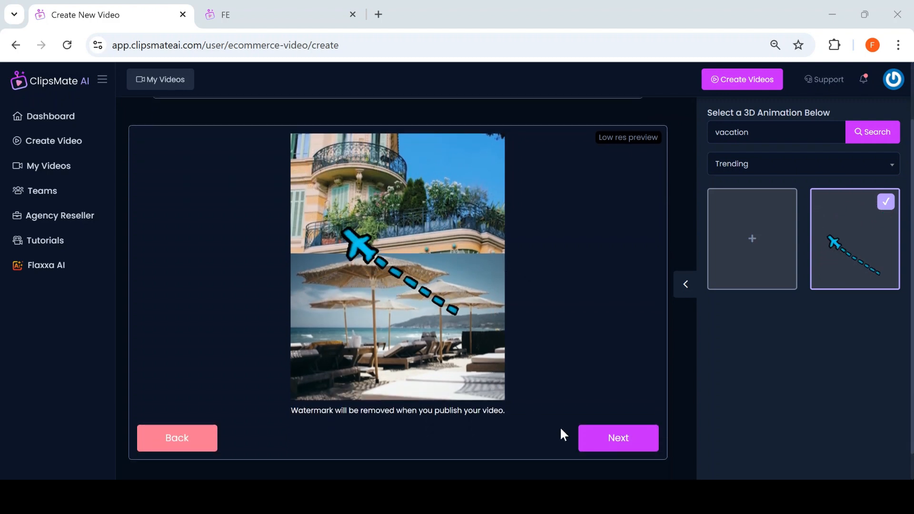
{"action": "left_click", "coordinate": [614, 443]}
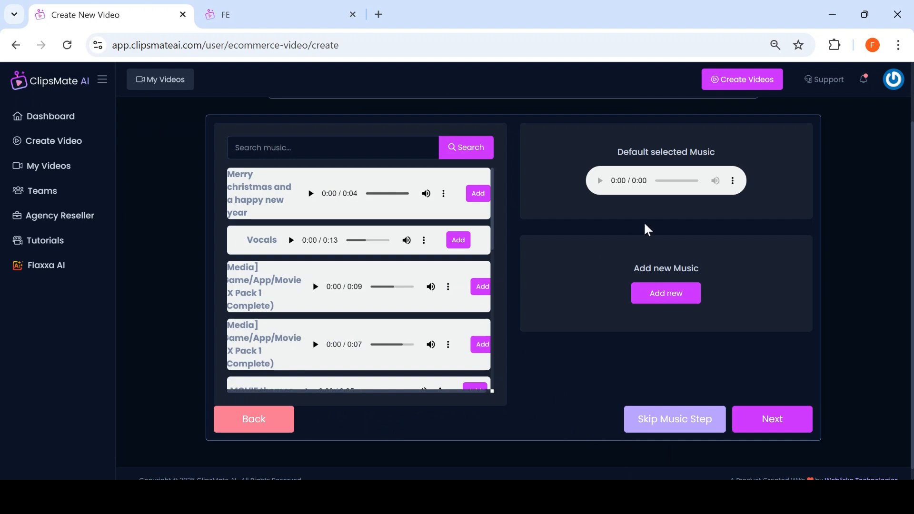
- Add the "Merry christmas and a happy new year" track as the video's music and start rendering
{"action": "left_click", "coordinate": [480, 194]}
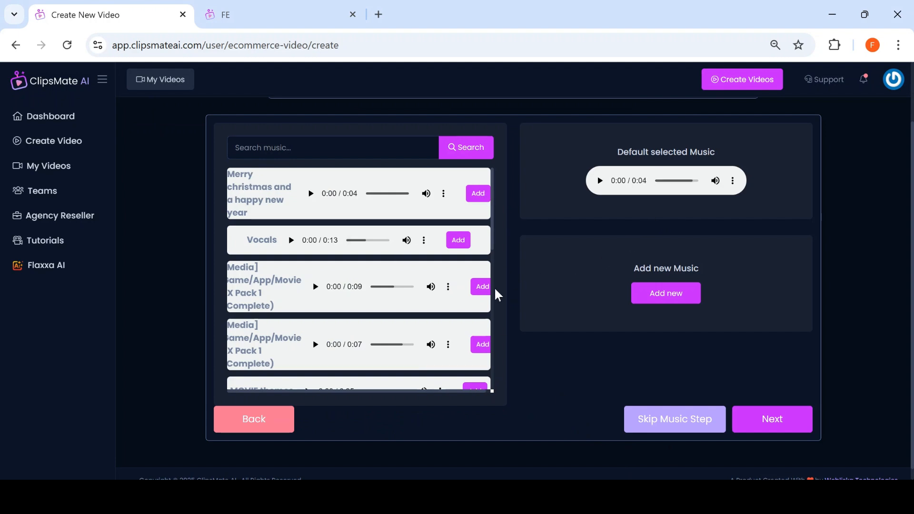
{"action": "left_click", "coordinate": [777, 421]}
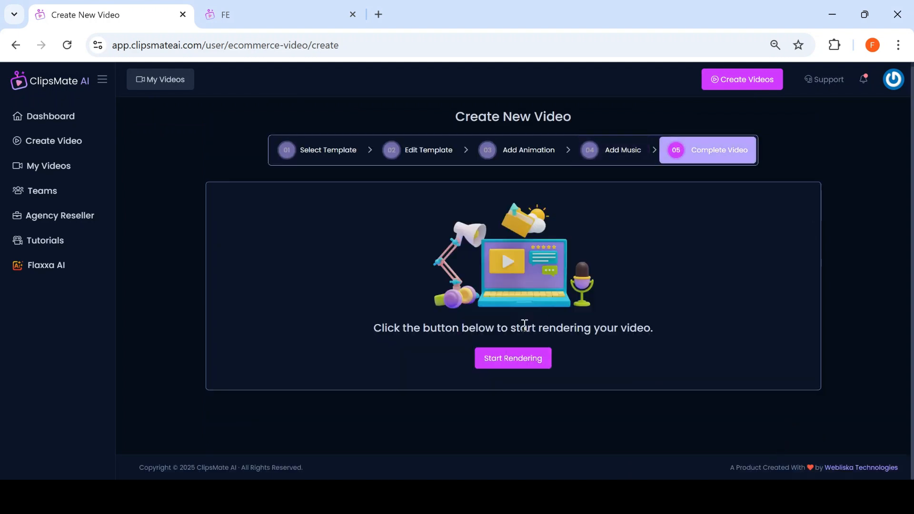
{"action": "left_click", "coordinate": [507, 366]}
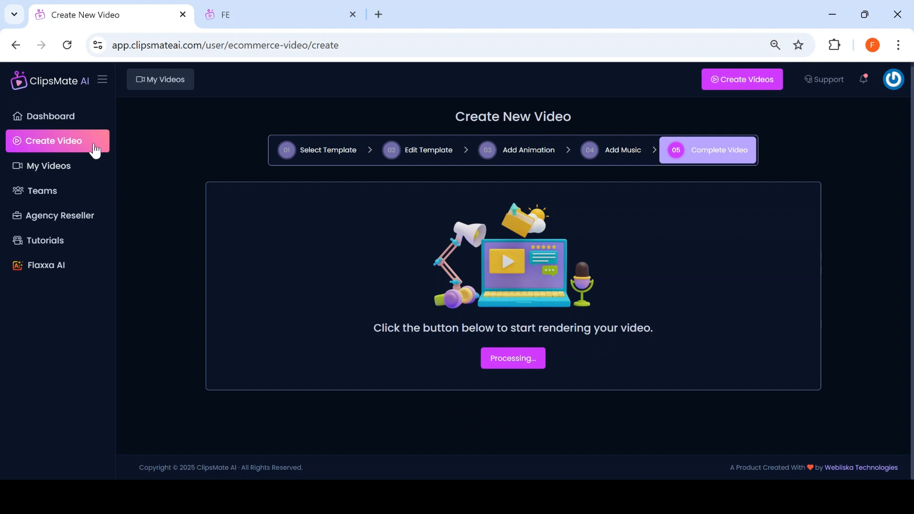
- Open My Videos in a separate browser tab, reload the video creation page, and check the rendering progress in both tabs
{"action": "middle_click", "coordinate": [84, 171]}
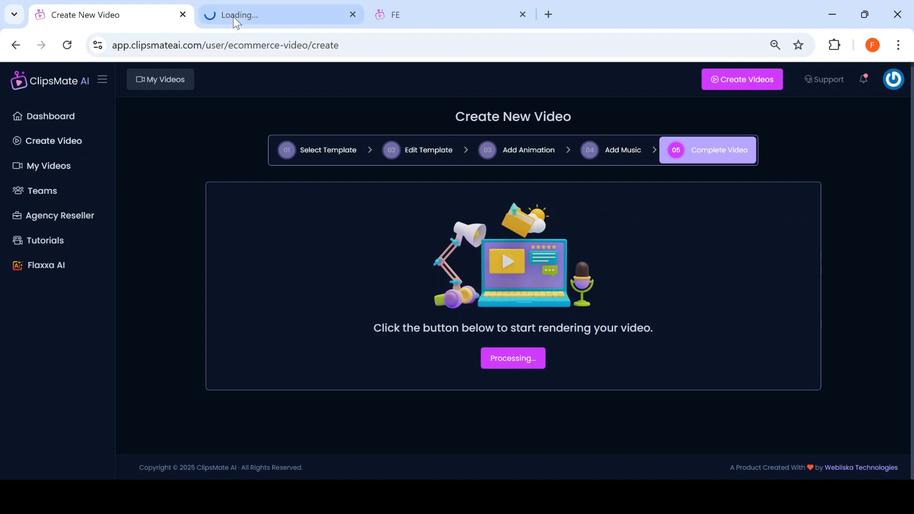
{"action": "left_click", "coordinate": [233, 18]}
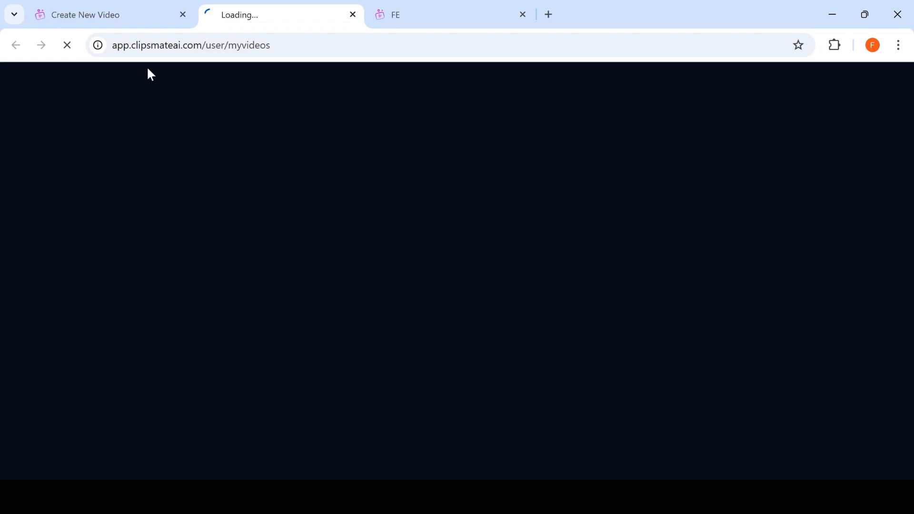
{"action": "left_click", "coordinate": [127, 16]}
{"action": "left_click", "coordinate": [264, 14]}
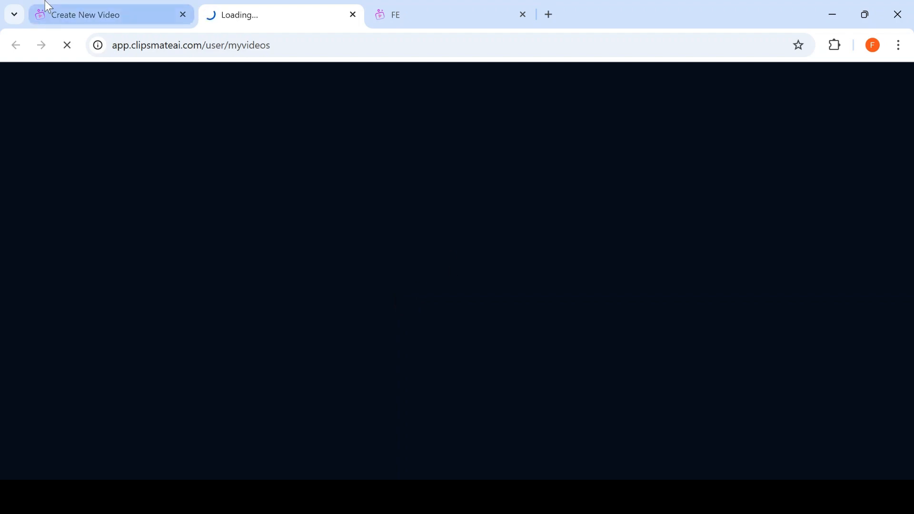
{"action": "key", "text": "ctrl+1"}
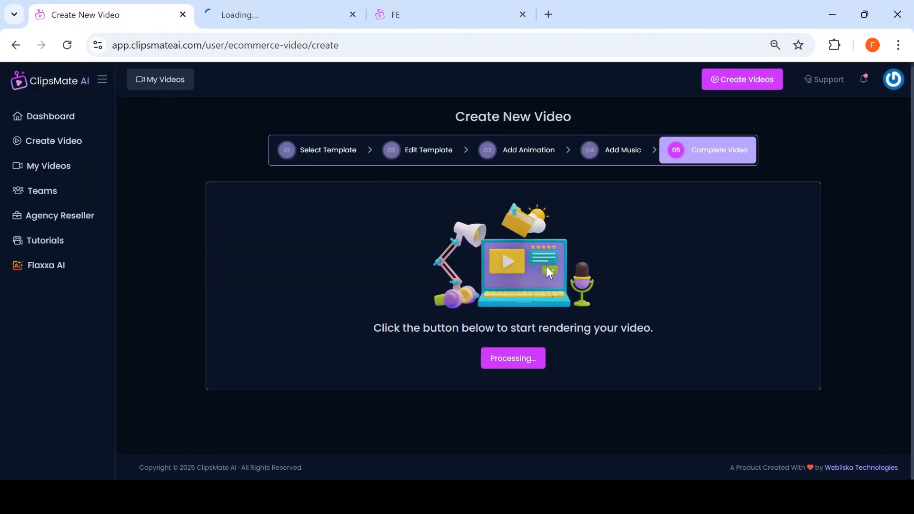
{"action": "key", "text": "F5"}
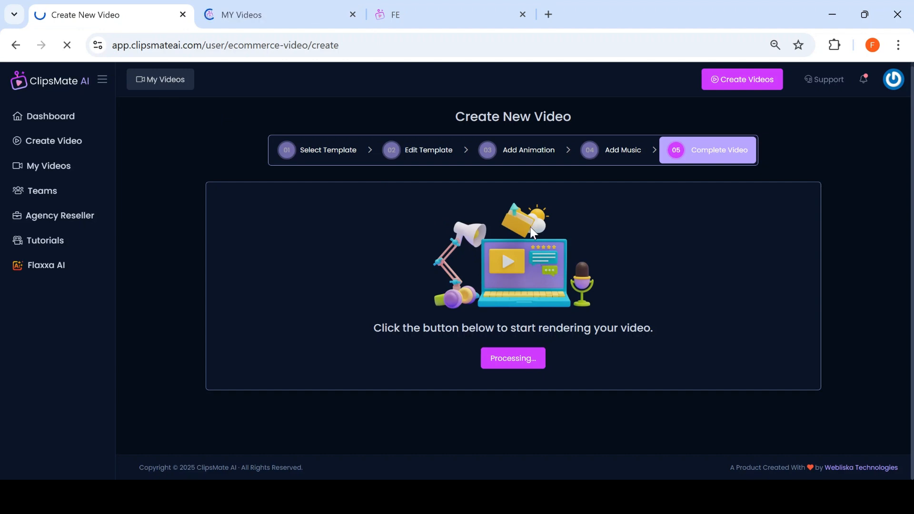
{"action": "left_click", "coordinate": [265, 10]}
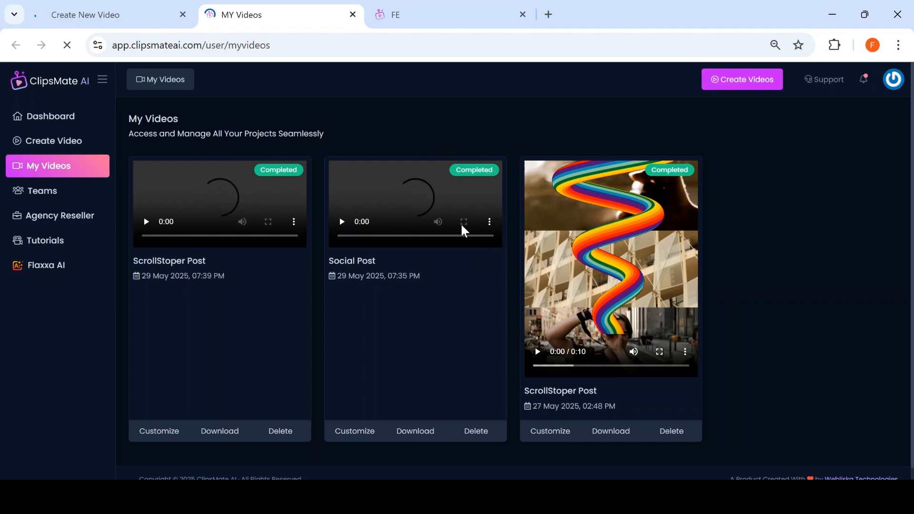
{"action": "left_click", "coordinate": [120, 16]}
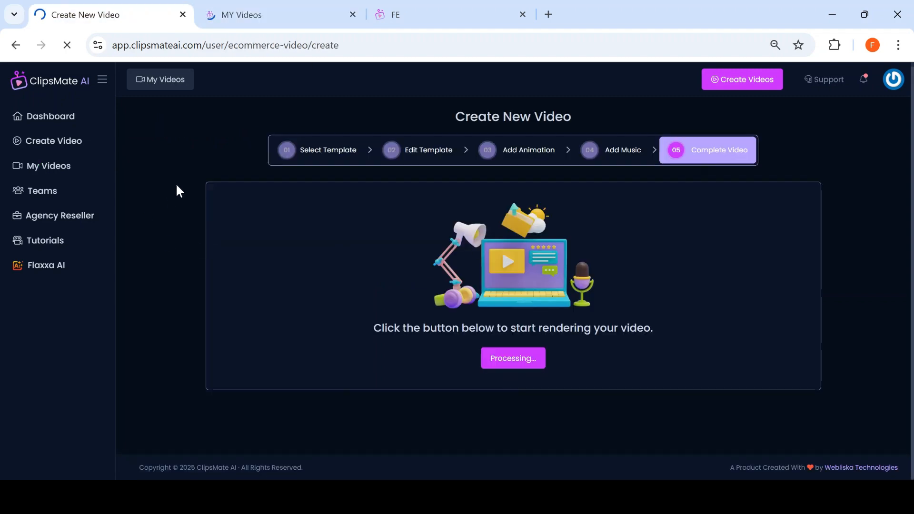
{"action": "left_click", "coordinate": [281, 10]}
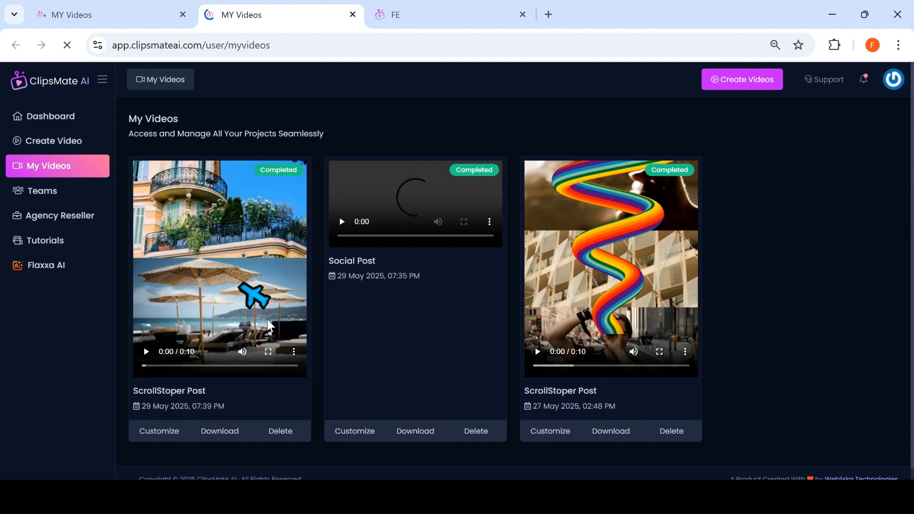
- Play back the newest ScrollStoper Post and the Social Post, viewing the Social Post briefly in full screen
{"action": "left_click", "coordinate": [146, 351]}
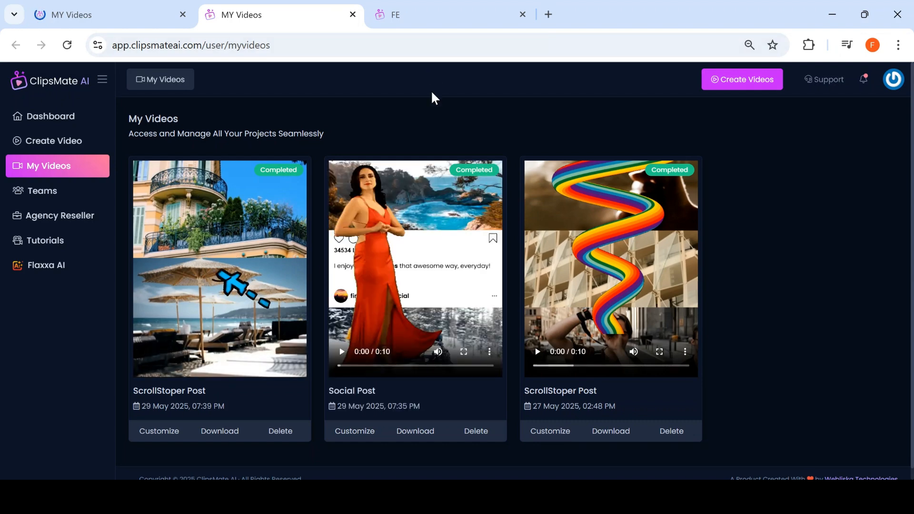
{"action": "left_click", "coordinate": [126, 15]}
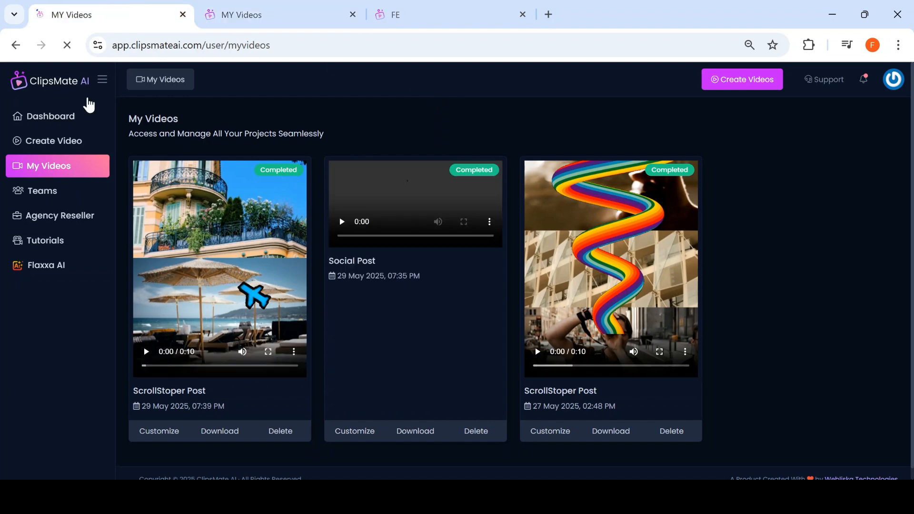
{"action": "key", "text": "ctrl+Tab"}
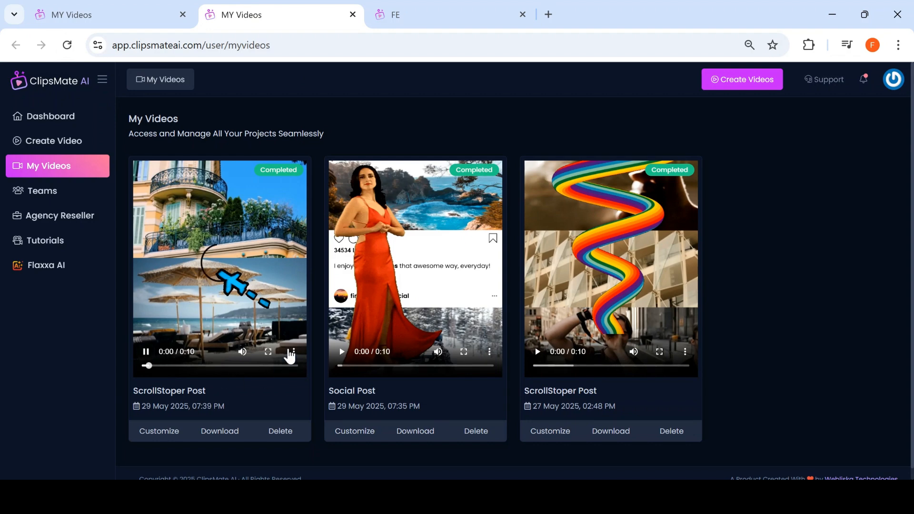
{"action": "left_click", "coordinate": [351, 353]}
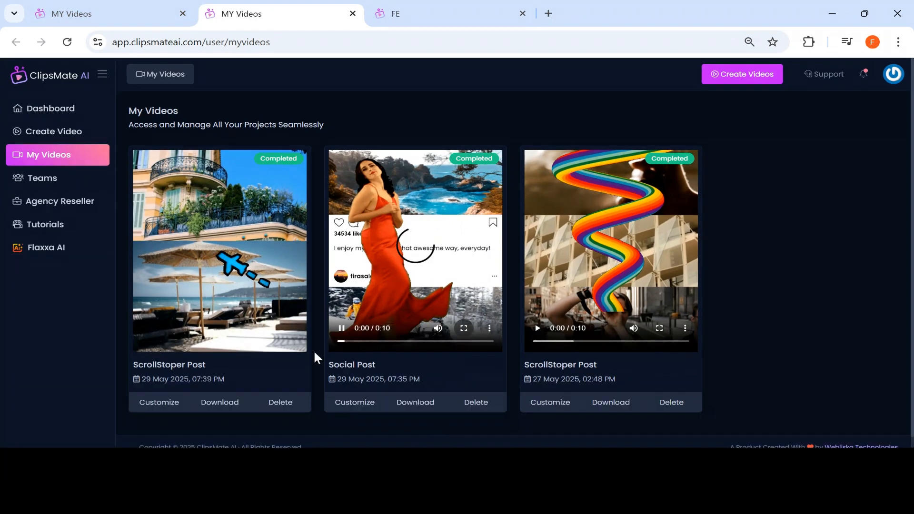
{"action": "double_click", "coordinate": [333, 356]}
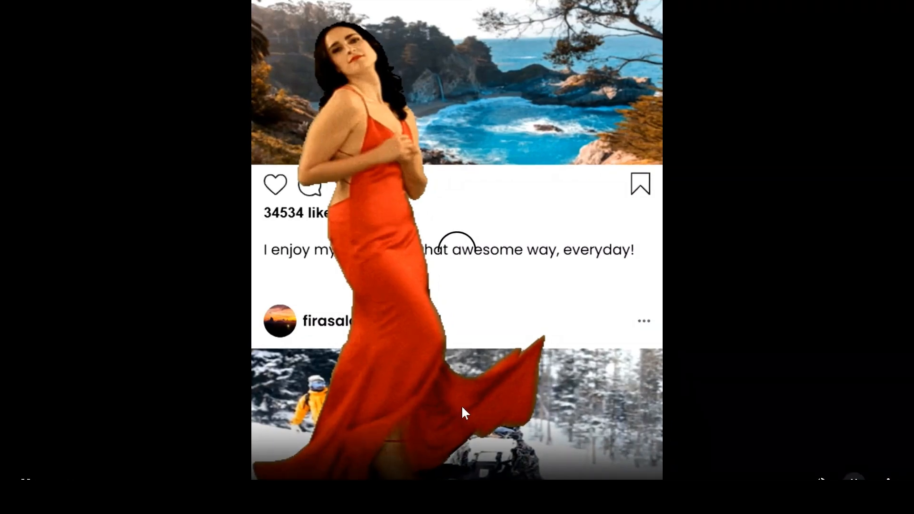
{"action": "double_click", "coordinate": [463, 409]}
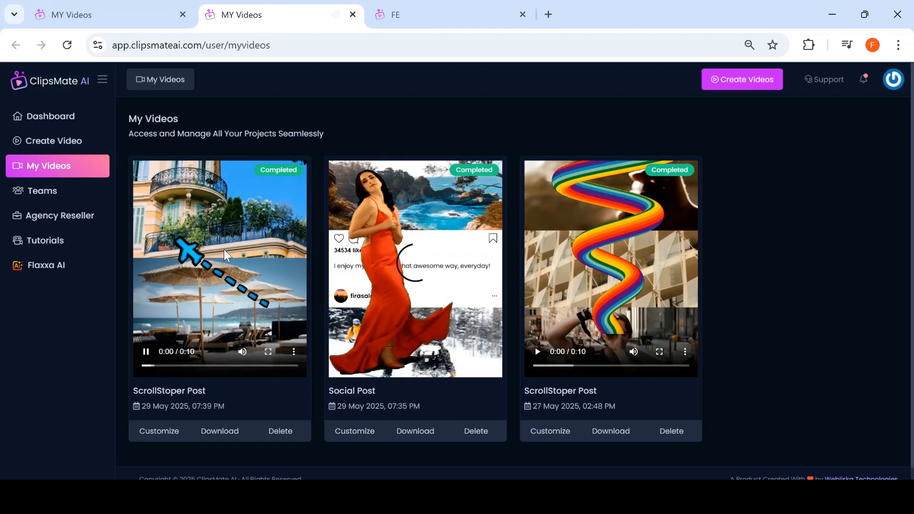
{"action": "left_click", "coordinate": [176, 362]}
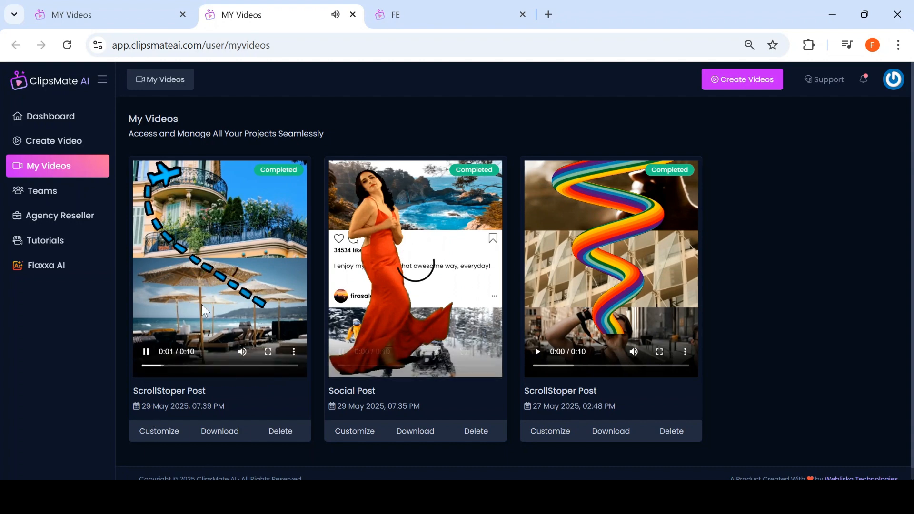
{"action": "left_click", "coordinate": [386, 233]}
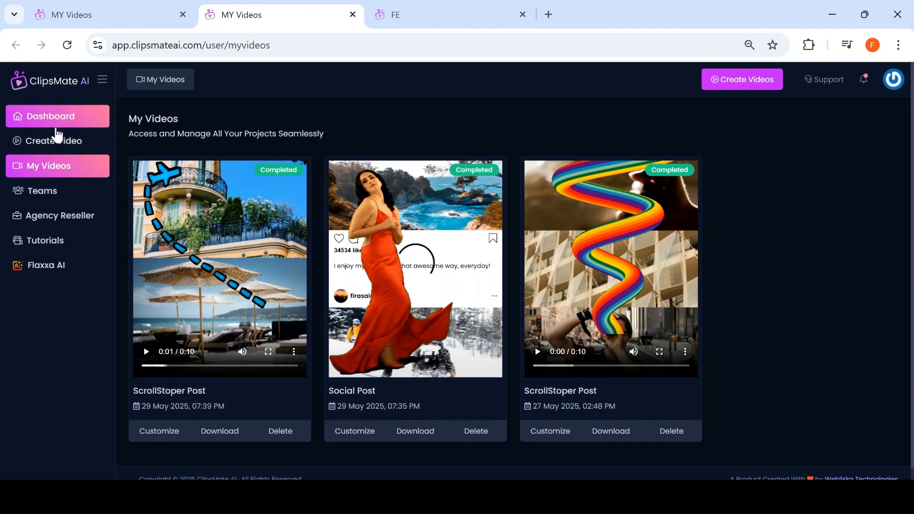
- Start a new Story & Reels video and fill its template with the orange beach sunset photo, adjusting the crop
{"action": "left_click", "coordinate": [62, 142]}
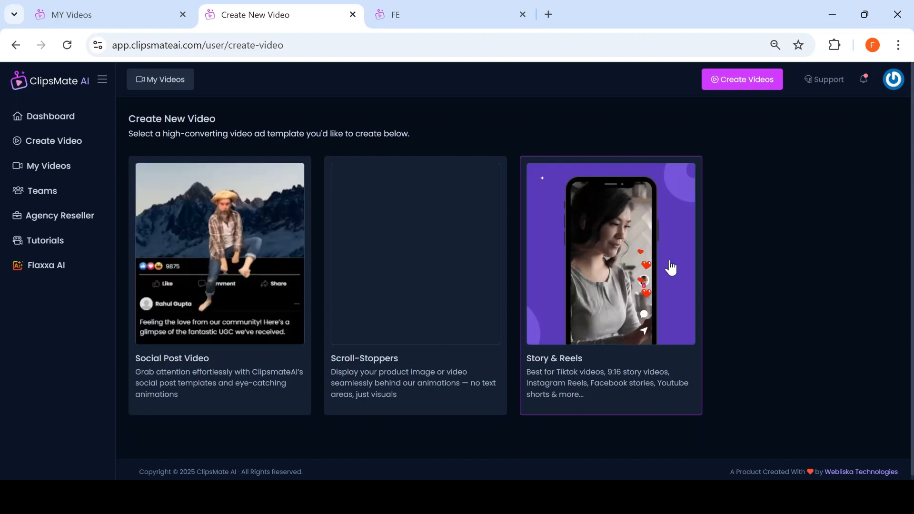
{"action": "left_click", "coordinate": [670, 267]}
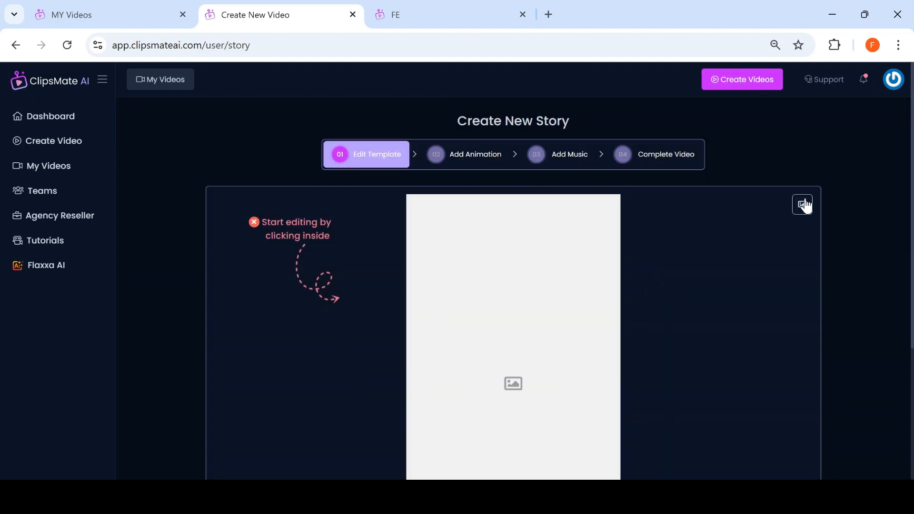
{"action": "left_click", "coordinate": [804, 206]}
{"action": "scroll", "coordinate": [576, 256], "scroll_direction": "down", "scroll_amount": 10}
{"action": "scroll", "coordinate": [523, 249], "scroll_direction": "up", "scroll_amount": 3}
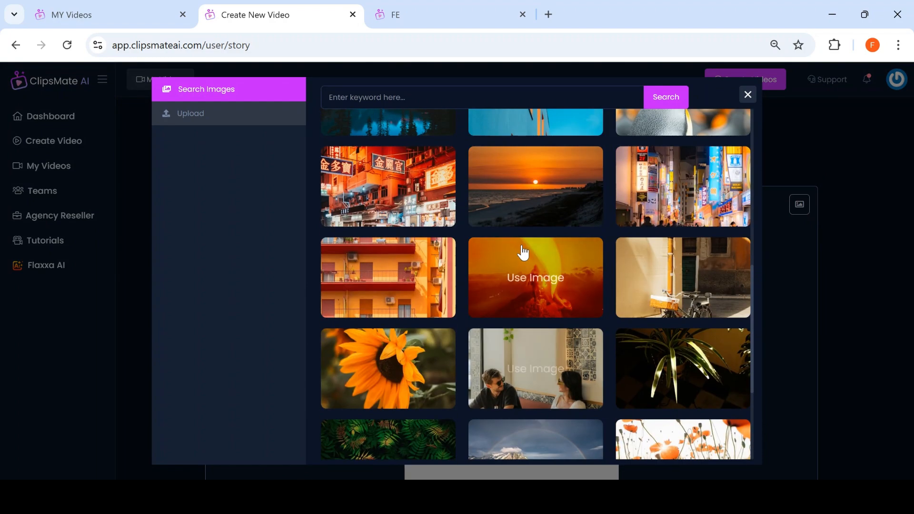
{"action": "left_click", "coordinate": [542, 191]}
{"action": "left_click_drag", "start_coordinate": [547, 283], "coordinate": [555, 292]}
{"action": "left_click", "coordinate": [719, 394]}
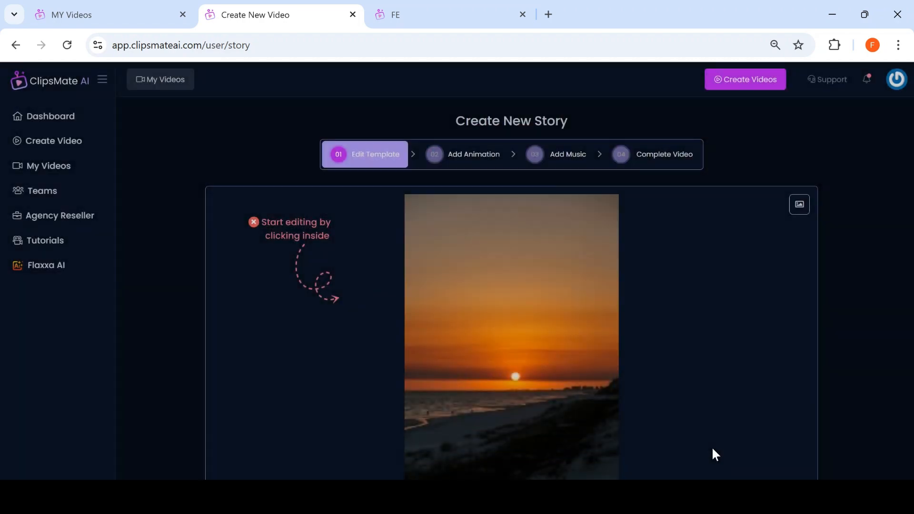
{"action": "scroll", "coordinate": [682, 322], "scroll_direction": "down", "scroll_amount": 2}
{"action": "scroll", "coordinate": [706, 349], "scroll_direction": "up", "scroll_amount": 4}
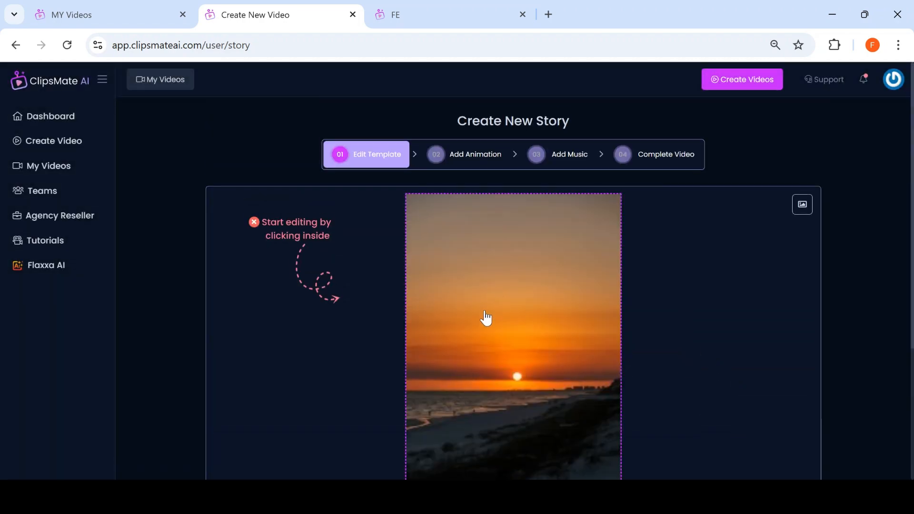
{"action": "left_click", "coordinate": [484, 318]}
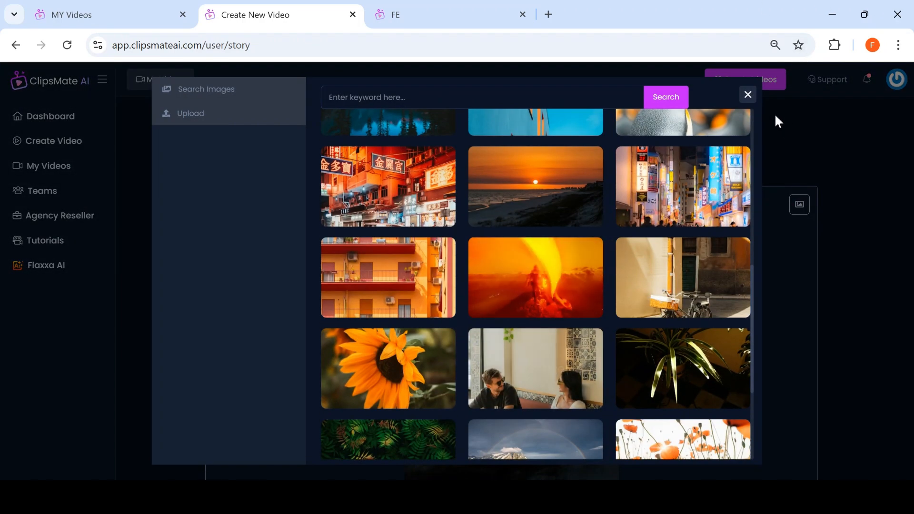
{"action": "left_click", "coordinate": [747, 94]}
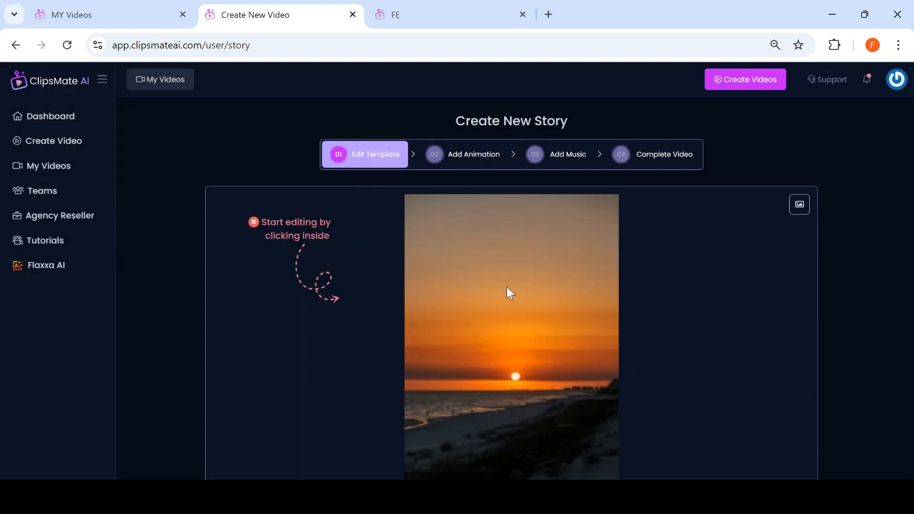
{"action": "left_click", "coordinate": [508, 292]}
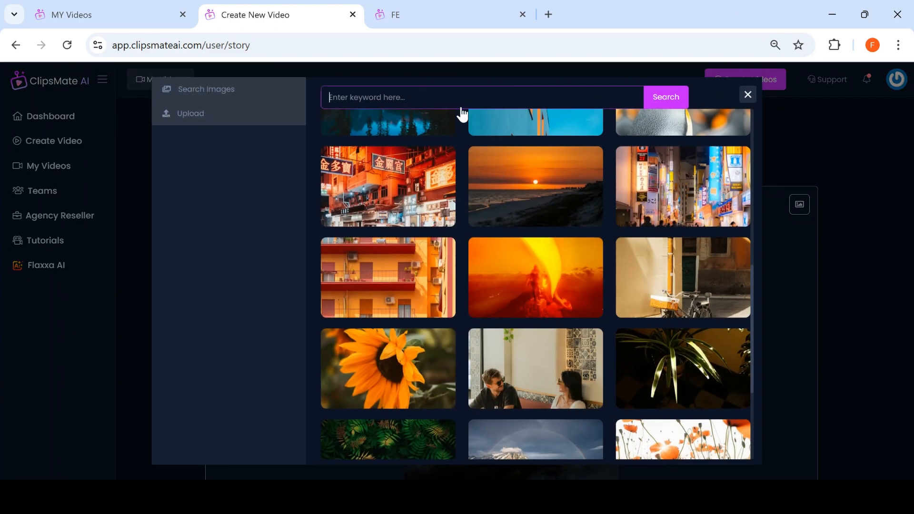
{"action": "left_click", "coordinate": [785, 230]}
- Add the surfer 3D animation over the sunset photo, check it in the preview, and proceed to the music stage
{"action": "scroll", "coordinate": [536, 224], "scroll_direction": "down", "scroll_amount": 4}
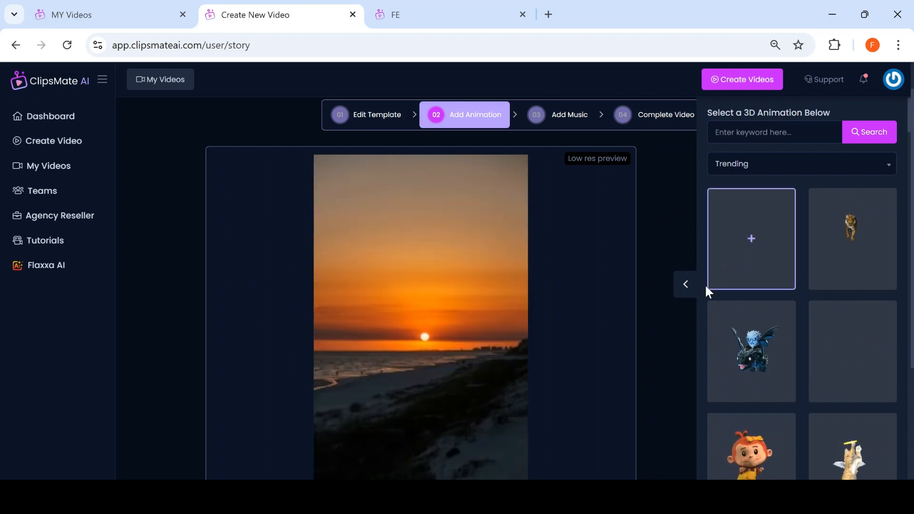
{"action": "scroll", "coordinate": [728, 324], "scroll_direction": "down", "scroll_amount": 11}
{"action": "scroll", "coordinate": [736, 347], "scroll_direction": "up", "scroll_amount": 1}
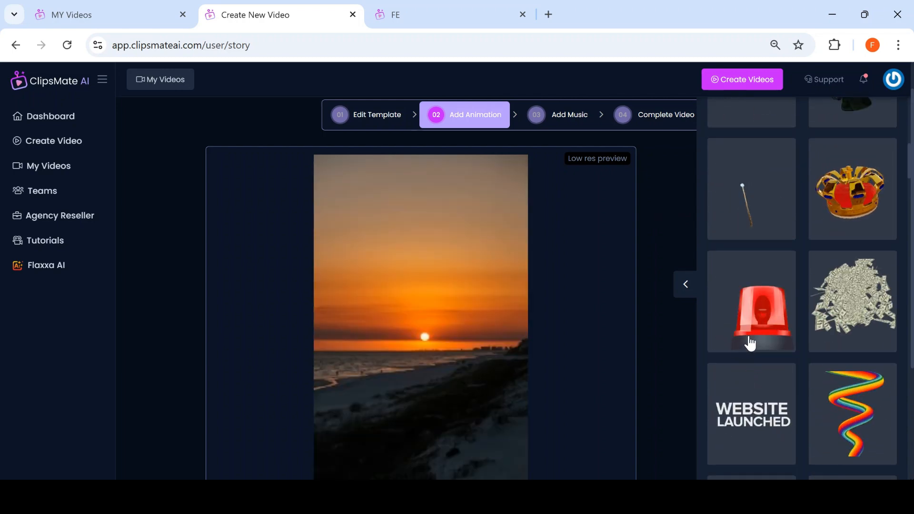
{"action": "scroll", "coordinate": [747, 344], "scroll_direction": "down", "scroll_amount": 9}
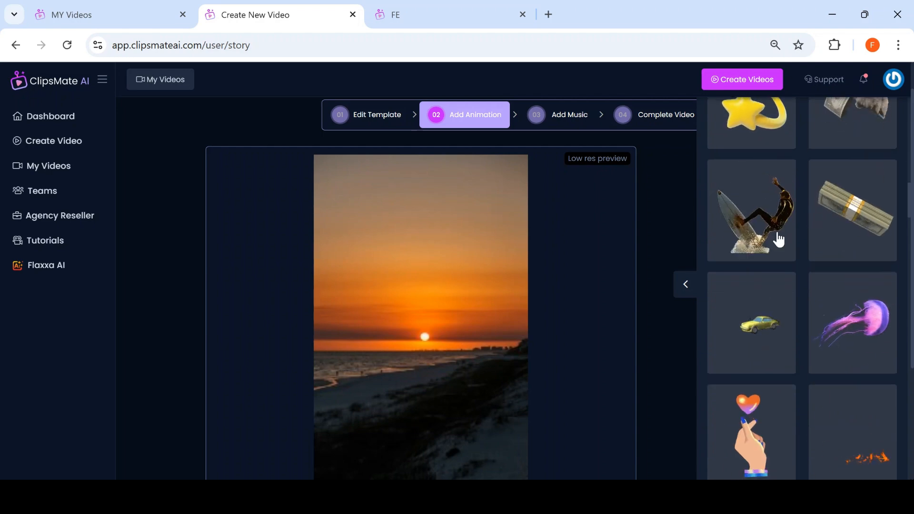
{"action": "scroll", "coordinate": [790, 221], "scroll_direction": "up", "scroll_amount": 2}
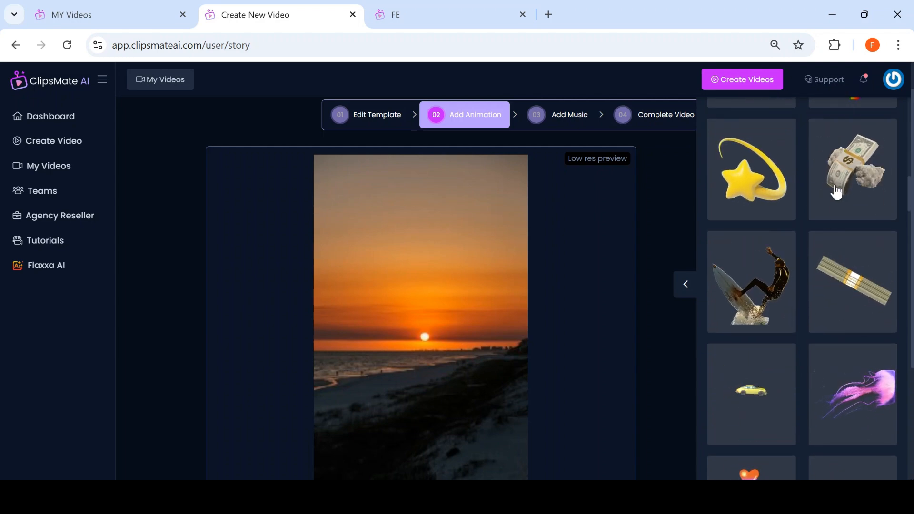
{"action": "left_click", "coordinate": [773, 263]}
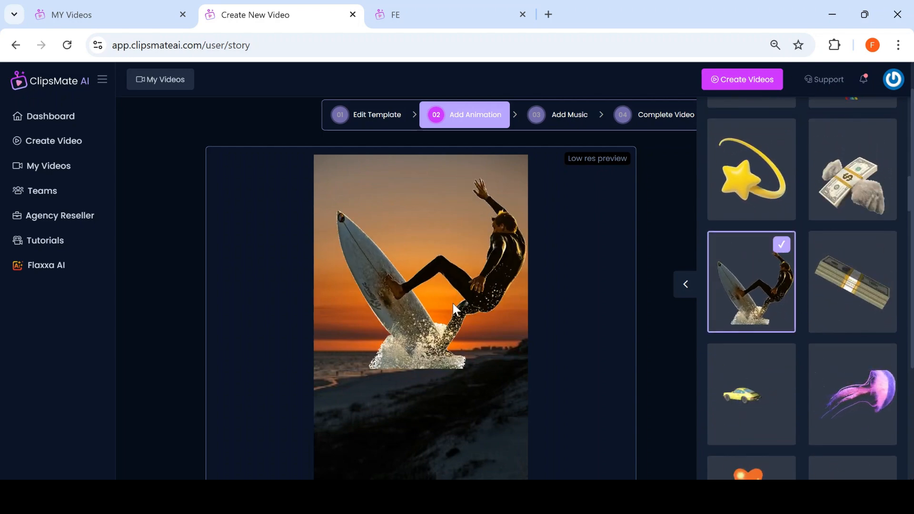
{"action": "scroll", "coordinate": [407, 300], "scroll_direction": "down", "scroll_amount": 4}
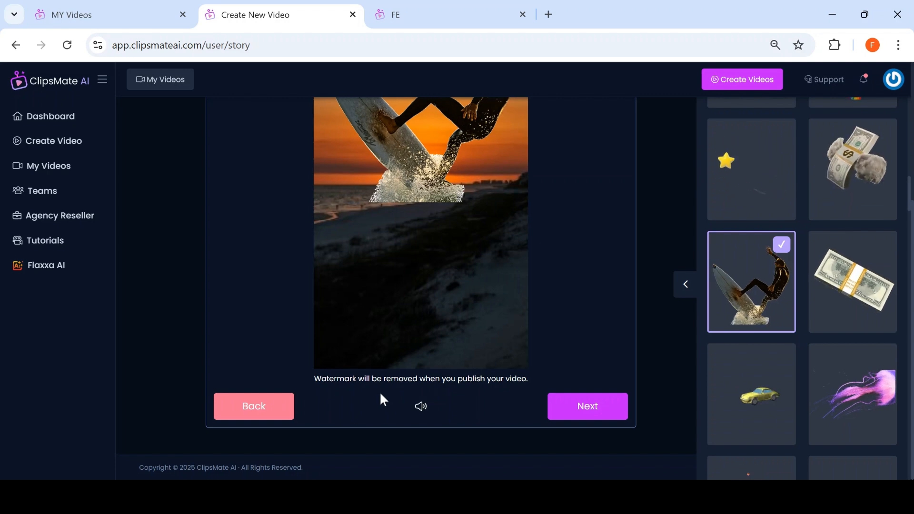
{"action": "scroll", "coordinate": [369, 400], "scroll_direction": "up", "scroll_amount": 3}
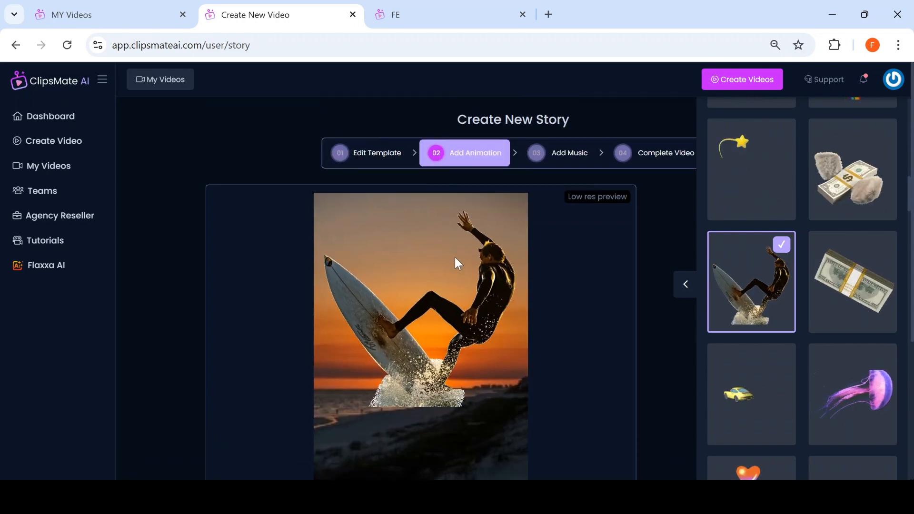
{"action": "scroll", "coordinate": [566, 366], "scroll_direction": "down", "scroll_amount": 3}
{"action": "left_click", "coordinate": [585, 406]}
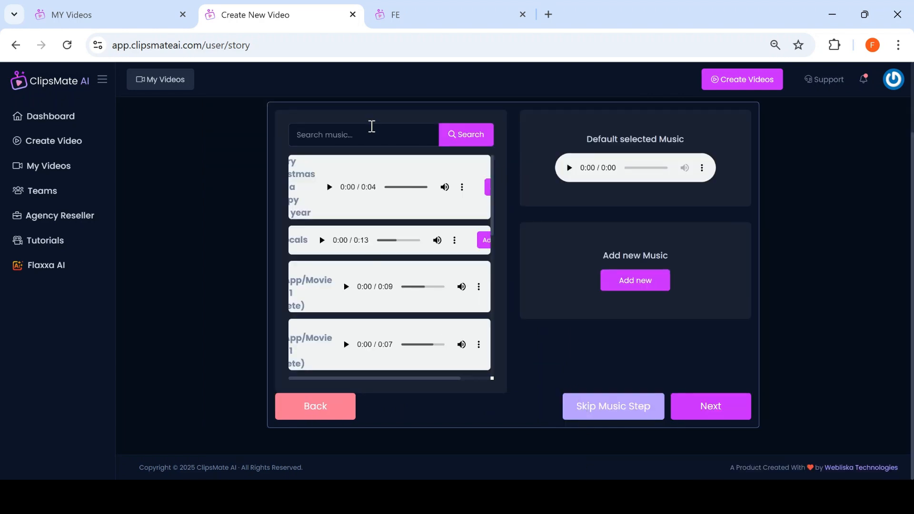
- Add the 0:17 track as the story's music and start rendering the video
{"action": "scroll", "coordinate": [393, 294], "scroll_direction": "down", "scroll_amount": 5}
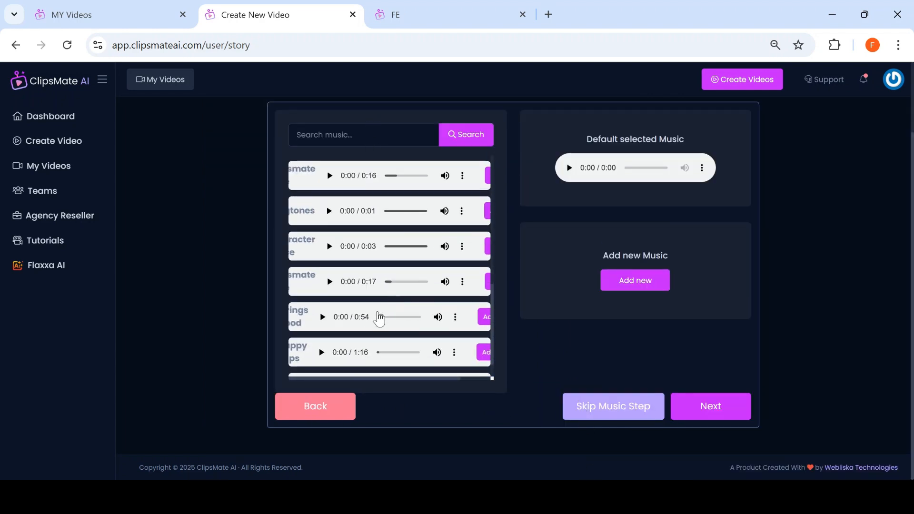
{"action": "left_click", "coordinate": [489, 286]}
{"action": "left_click", "coordinate": [705, 409]}
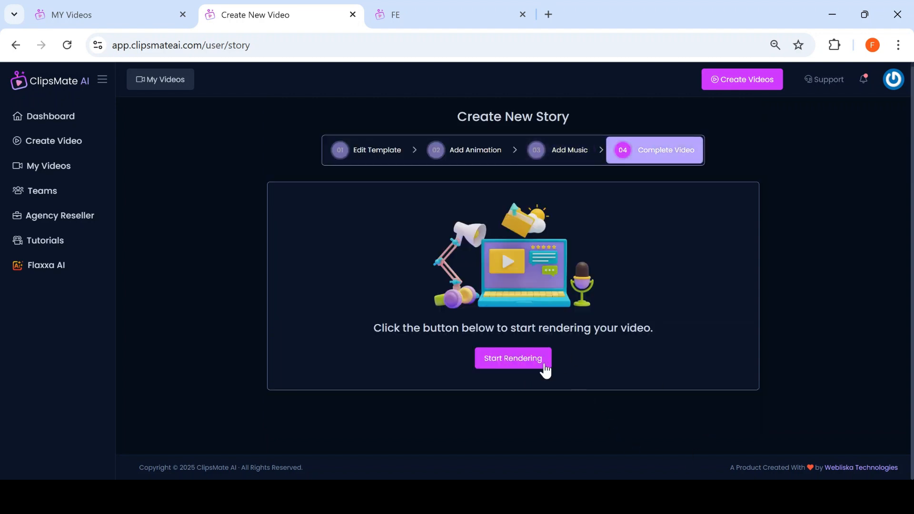
{"action": "left_click", "coordinate": [523, 365]}
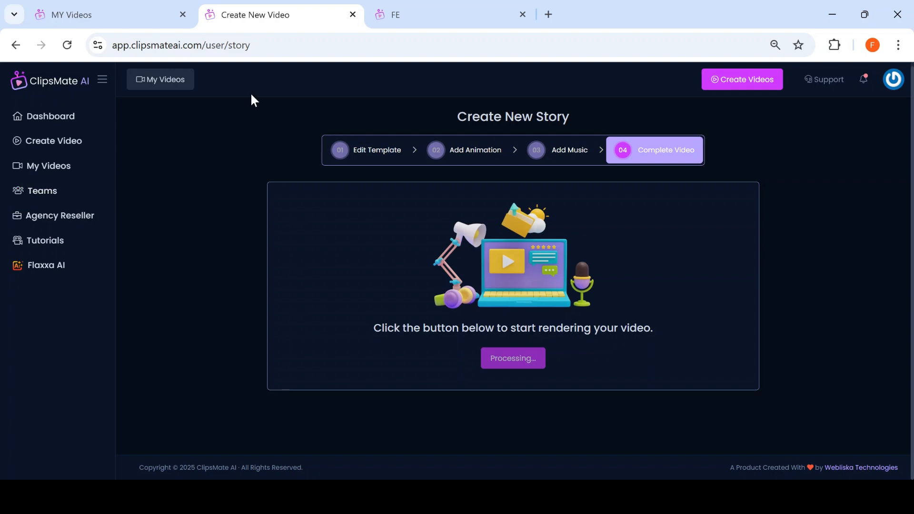
- Open the ClipsMate AI sales page and compare the Simple Post and 3D Post versions of the food menu example
{"action": "left_click", "coordinate": [394, 13]}
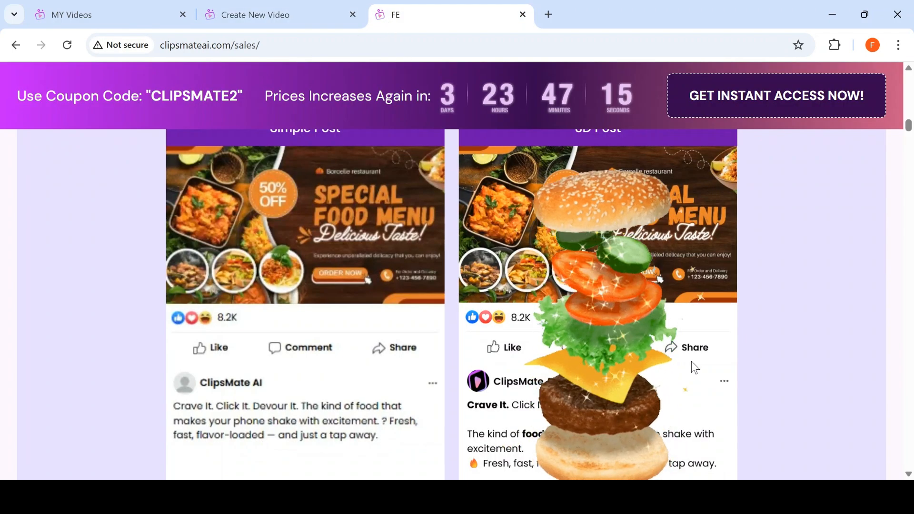
{"action": "scroll", "coordinate": [510, 286], "scroll_direction": "down", "scroll_amount": 2}
{"action": "scroll", "coordinate": [507, 310], "scroll_direction": "up", "scroll_amount": 10}
{"action": "scroll", "coordinate": [508, 332], "scroll_direction": "down", "scroll_amount": 8}
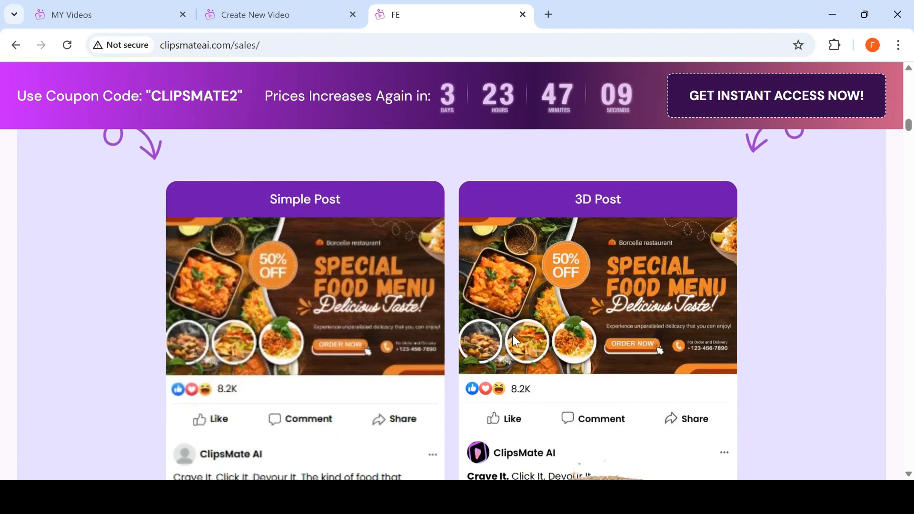
{"action": "scroll", "coordinate": [507, 334], "scroll_direction": "down", "scroll_amount": 1}
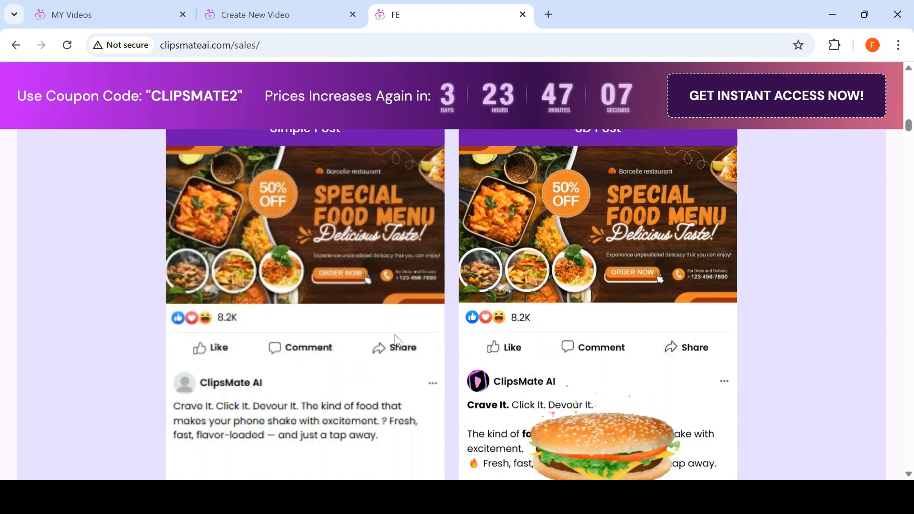
{"action": "scroll", "coordinate": [394, 335], "scroll_direction": "down", "scroll_amount": 1}
{"action": "scroll", "coordinate": [318, 301], "scroll_direction": "up", "scroll_amount": 1}
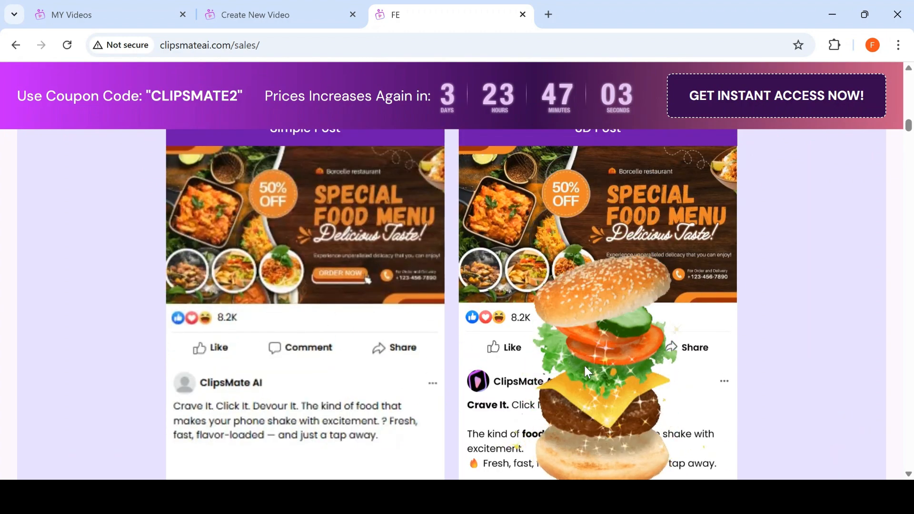
{"action": "scroll", "coordinate": [589, 370], "scroll_direction": "down", "scroll_amount": 1}
{"action": "scroll", "coordinate": [561, 377], "scroll_direction": "up", "scroll_amount": 1}
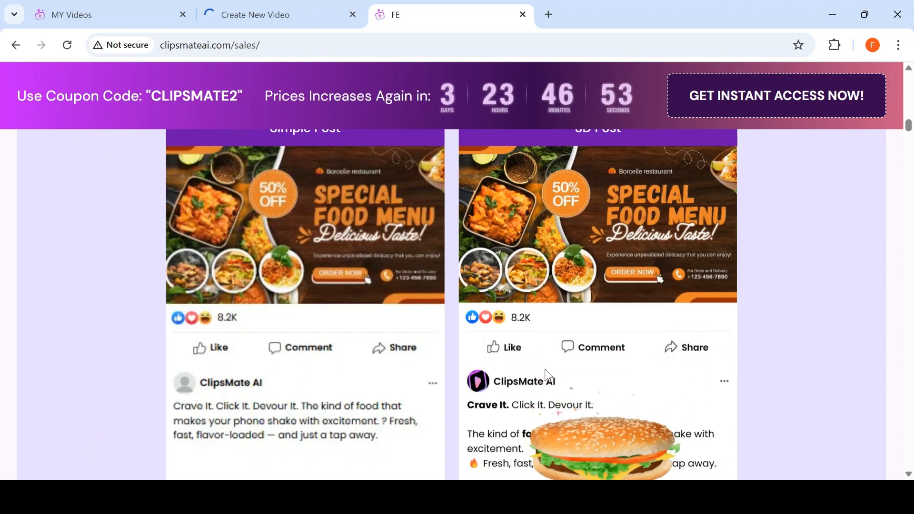
- Examine the sales page's themed post examples, from the E-commerce, Seasonal and Lifestyle themes to Cyber Monday, Character and Action
{"action": "scroll", "coordinate": [567, 355], "scroll_direction": "down", "scroll_amount": 15}
{"action": "scroll", "coordinate": [567, 350], "scroll_direction": "down", "scroll_amount": 6}
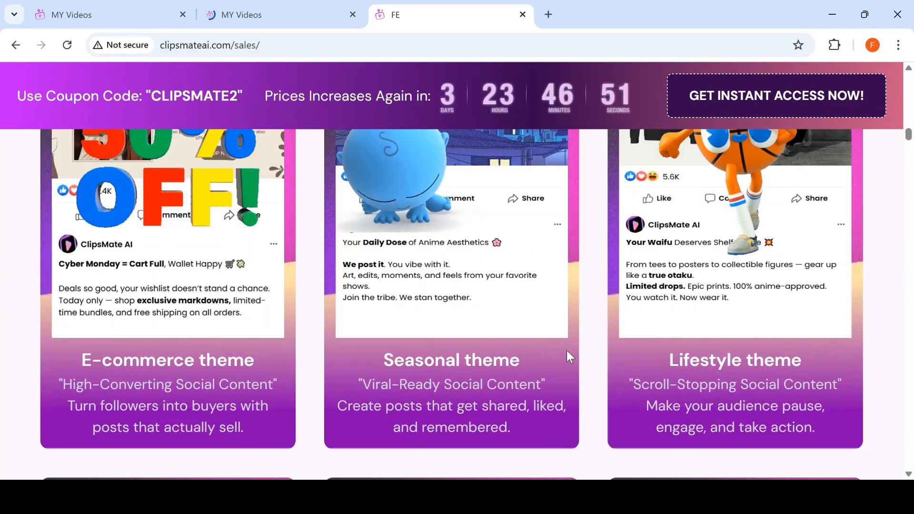
{"action": "scroll", "coordinate": [561, 350], "scroll_direction": "up", "scroll_amount": 3}
{"action": "scroll", "coordinate": [206, 288], "scroll_direction": "down", "scroll_amount": 1}
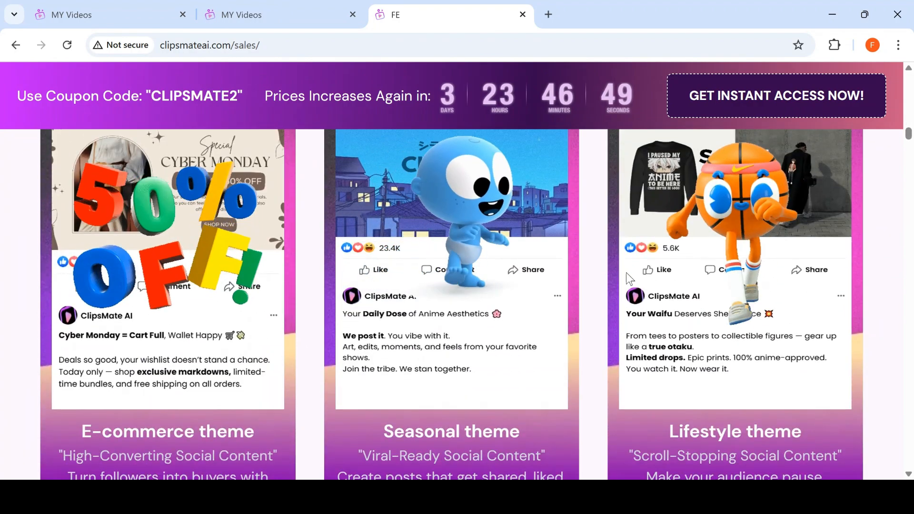
{"action": "scroll", "coordinate": [578, 243], "scroll_direction": "down", "scroll_amount": 3}
{"action": "scroll", "coordinate": [576, 248], "scroll_direction": "up", "scroll_amount": 3}
{"action": "scroll", "coordinate": [574, 252], "scroll_direction": "down", "scroll_amount": 9}
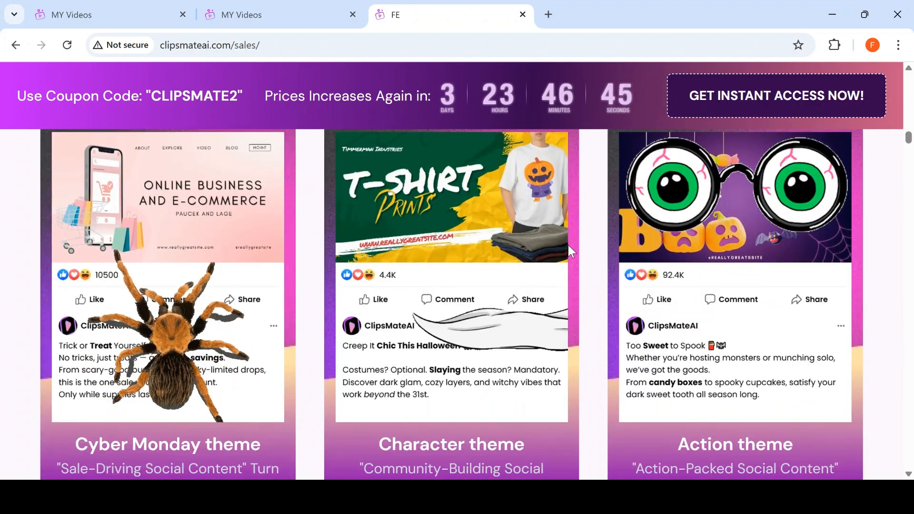
{"action": "scroll", "coordinate": [566, 243], "scroll_direction": "up", "scroll_amount": 2}
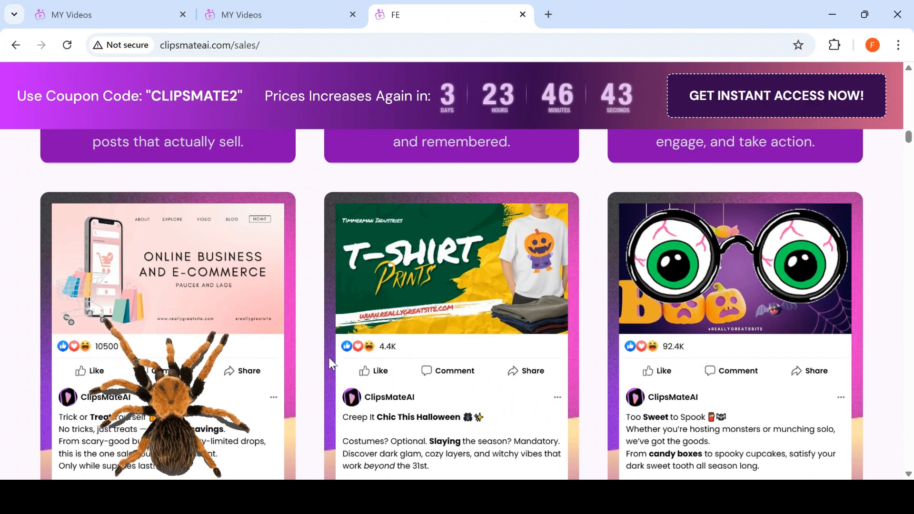
- Skim the sales page sections on business uses and the "Pattern Interrupt" technology, down to "Within A Matter Of Minutes"
{"action": "scroll", "coordinate": [244, 292], "scroll_direction": "down", "scroll_amount": 15}
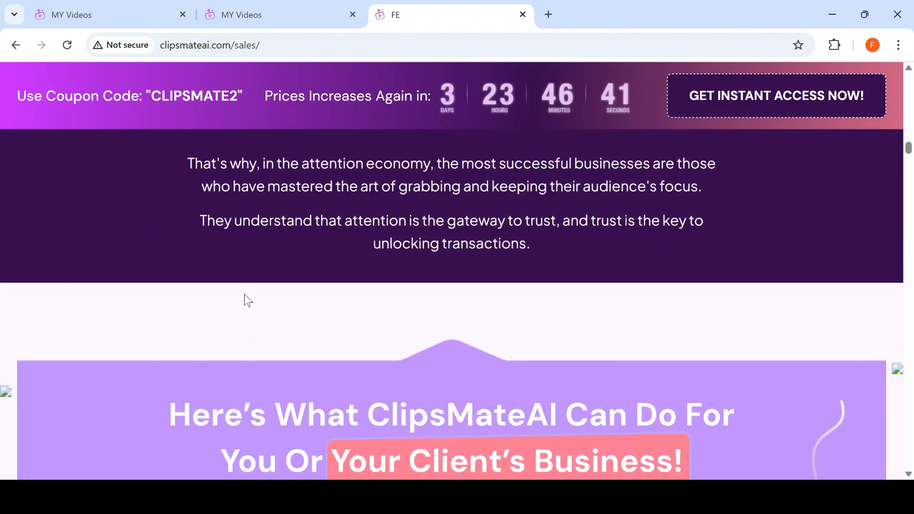
{"action": "scroll", "coordinate": [244, 295], "scroll_direction": "up", "scroll_amount": 4}
{"action": "scroll", "coordinate": [247, 300], "scroll_direction": "down", "scroll_amount": 10}
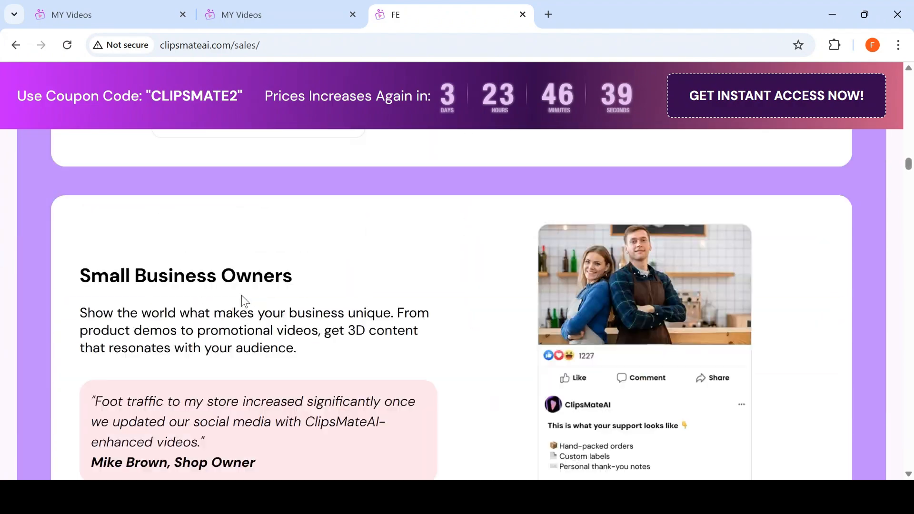
{"action": "scroll", "coordinate": [243, 296], "scroll_direction": "down", "scroll_amount": 10}
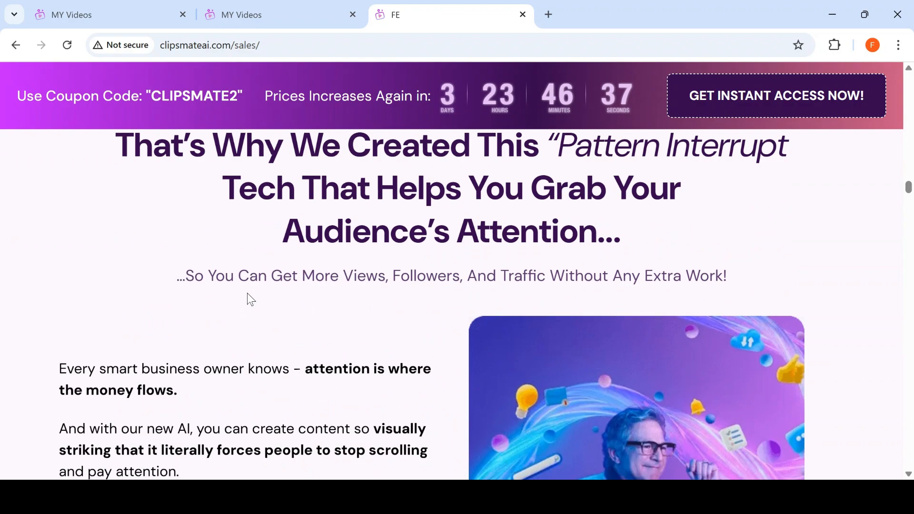
{"action": "scroll", "coordinate": [252, 295], "scroll_direction": "down", "scroll_amount": 15}
{"action": "scroll", "coordinate": [263, 292], "scroll_direction": "up", "scroll_amount": 6}
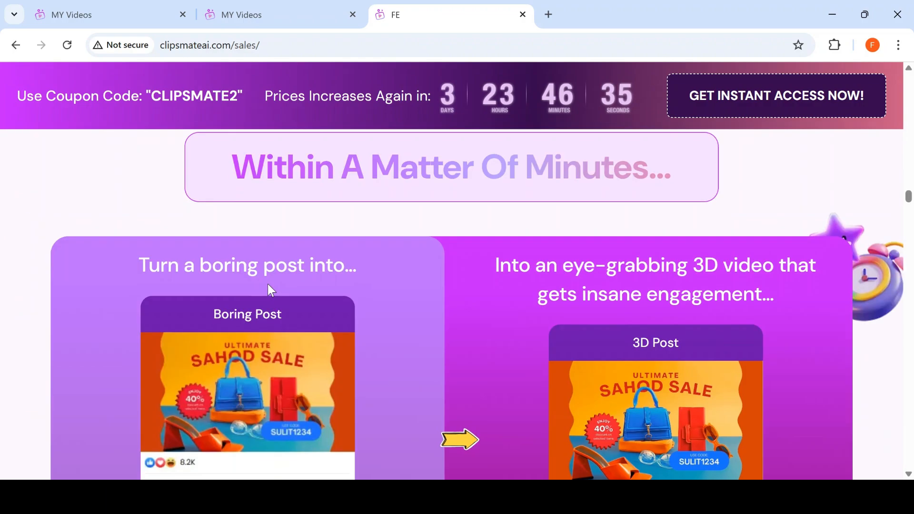
- Compare the before-and-after examples for the handbag sale post, the Big Sale text and the Fradel Pizza post
{"action": "scroll", "coordinate": [267, 288], "scroll_direction": "down", "scroll_amount": 8}
{"action": "scroll", "coordinate": [267, 289], "scroll_direction": "up", "scroll_amount": 3}
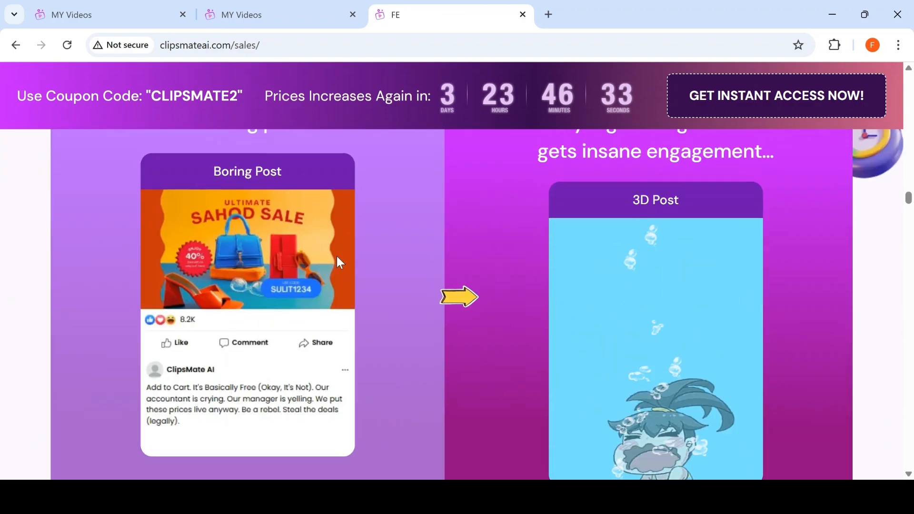
{"action": "scroll", "coordinate": [830, 243], "scroll_direction": "down", "scroll_amount": 4}
{"action": "scroll", "coordinate": [753, 255], "scroll_direction": "up", "scroll_amount": 4}
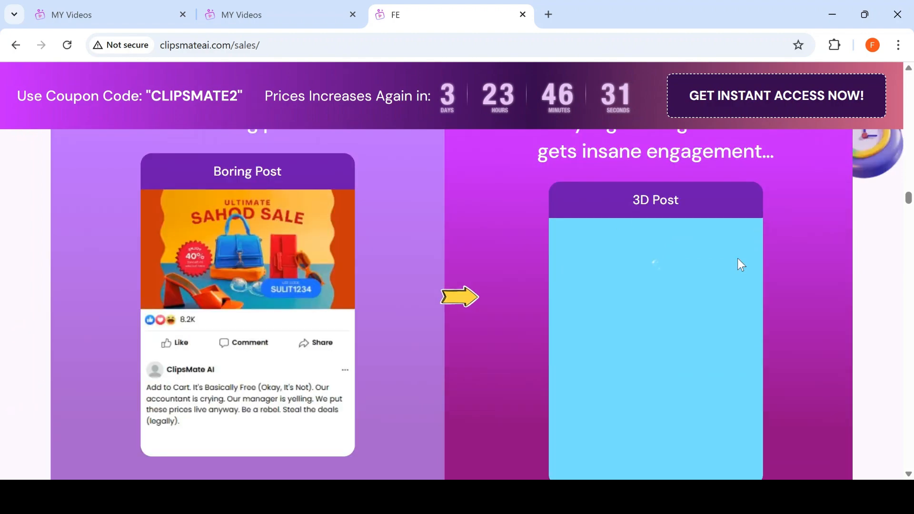
{"action": "scroll", "coordinate": [752, 324], "scroll_direction": "down", "scroll_amount": 6}
{"action": "scroll", "coordinate": [742, 302], "scroll_direction": "up", "scroll_amount": 2}
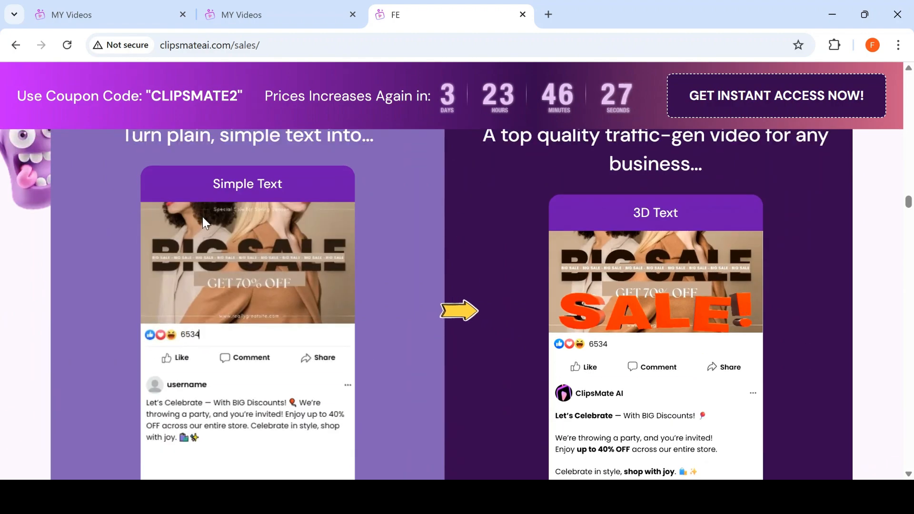
{"action": "scroll", "coordinate": [749, 251], "scroll_direction": "down", "scroll_amount": 3}
{"action": "scroll", "coordinate": [721, 238], "scroll_direction": "up", "scroll_amount": 3}
{"action": "scroll", "coordinate": [711, 257], "scroll_direction": "up", "scroll_amount": 4}
{"action": "scroll", "coordinate": [709, 256], "scroll_direction": "down", "scroll_amount": 10}
{"action": "scroll", "coordinate": [691, 254], "scroll_direction": "up", "scroll_amount": 3}
{"action": "scroll", "coordinate": [691, 253], "scroll_direction": "up", "scroll_amount": 1}
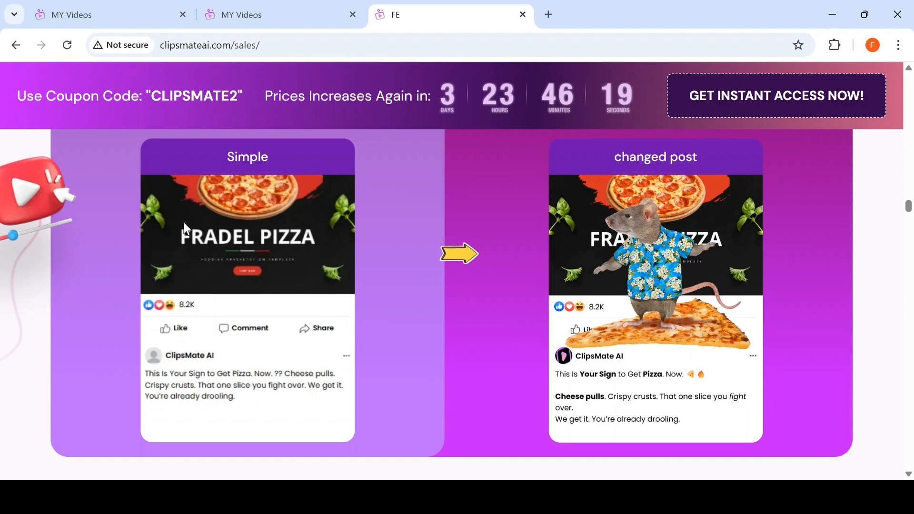
{"action": "scroll", "coordinate": [343, 274], "scroll_direction": "up", "scroll_amount": 1}
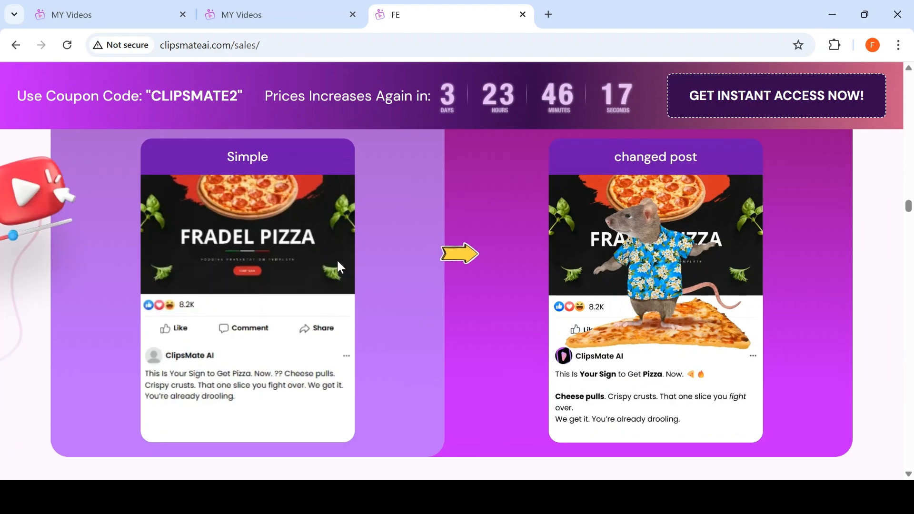
- Look through the gallery of video types, including Seasonal Videos, Halloween Posts, YT Ads, Eye-Grabbing Video Clips and 3D Posts
{"action": "scroll", "coordinate": [337, 261], "scroll_direction": "down", "scroll_amount": 5}
{"action": "scroll", "coordinate": [341, 270], "scroll_direction": "down", "scroll_amount": 6}
{"action": "scroll", "coordinate": [382, 249], "scroll_direction": "up", "scroll_amount": 3}
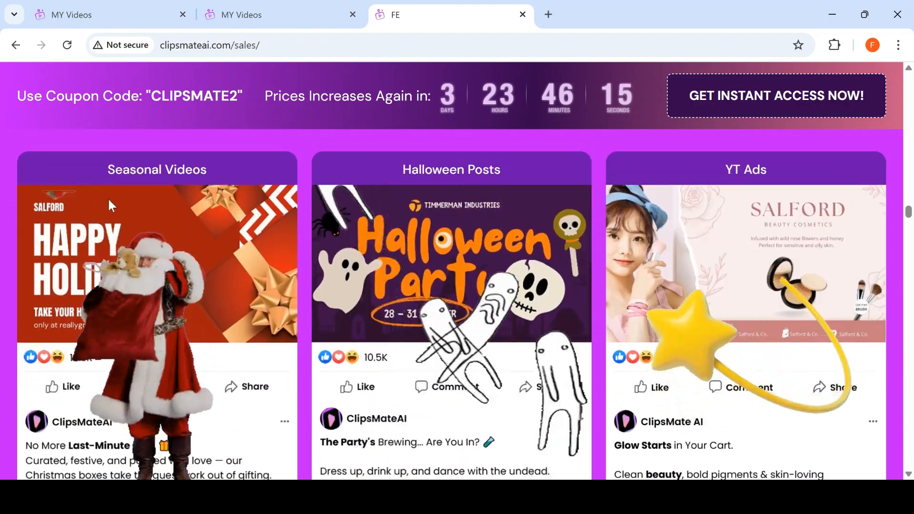
{"action": "scroll", "coordinate": [136, 181], "scroll_direction": "down", "scroll_amount": 1}
{"action": "scroll", "coordinate": [419, 208], "scroll_direction": "up", "scroll_amount": 1}
{"action": "scroll", "coordinate": [567, 223], "scroll_direction": "down", "scroll_amount": 4}
{"action": "scroll", "coordinate": [715, 249], "scroll_direction": "up", "scroll_amount": 4}
{"action": "scroll", "coordinate": [753, 249], "scroll_direction": "down", "scroll_amount": 8}
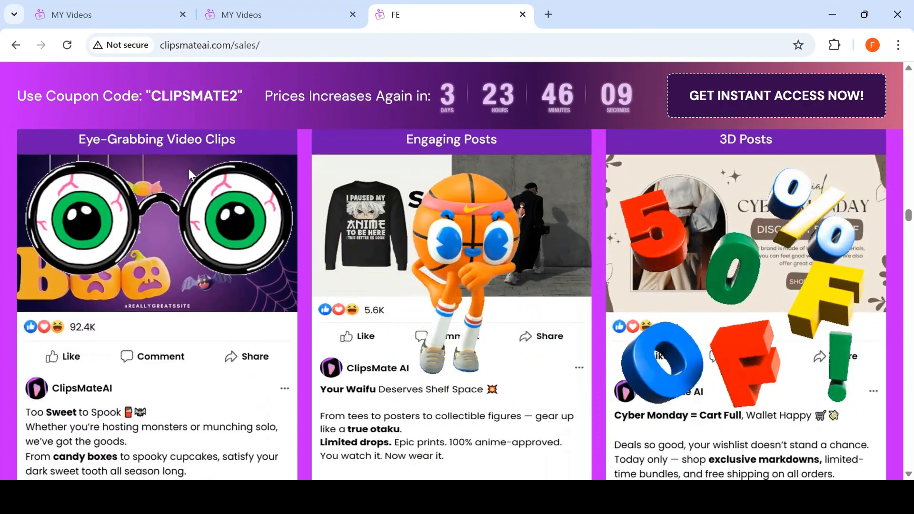
- View the content category cards for Reels/Shorts/Stories, Social Media Posts, Viral Content and Ads
{"action": "scroll", "coordinate": [191, 175], "scroll_direction": "down", "scroll_amount": 5}
{"action": "scroll", "coordinate": [190, 175], "scroll_direction": "down", "scroll_amount": 3}
{"action": "scroll", "coordinate": [225, 239], "scroll_direction": "up", "scroll_amount": 3}
{"action": "scroll", "coordinate": [222, 237], "scroll_direction": "down", "scroll_amount": 5}
{"action": "scroll", "coordinate": [220, 227], "scroll_direction": "up", "scroll_amount": 2}
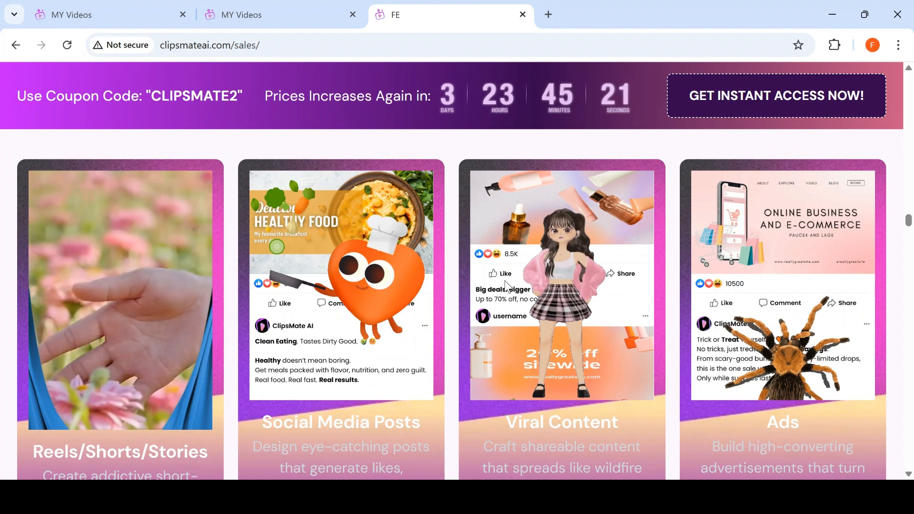
- Review the sales page's scroll-stopper and Story/Reels template types, including the split-image and visual layouts
{"action": "scroll", "coordinate": [396, 287], "scroll_direction": "down", "scroll_amount": 15}
{"action": "scroll", "coordinate": [401, 296], "scroll_direction": "up", "scroll_amount": 3}
{"action": "scroll", "coordinate": [398, 300], "scroll_direction": "down", "scroll_amount": 5}
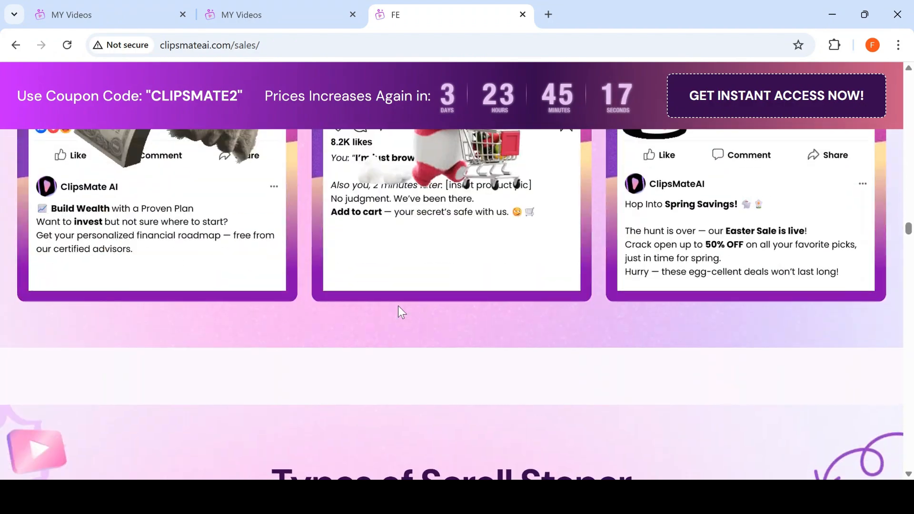
{"action": "scroll", "coordinate": [398, 310], "scroll_direction": "up", "scroll_amount": 2}
{"action": "scroll", "coordinate": [393, 327], "scroll_direction": "down", "scroll_amount": 12}
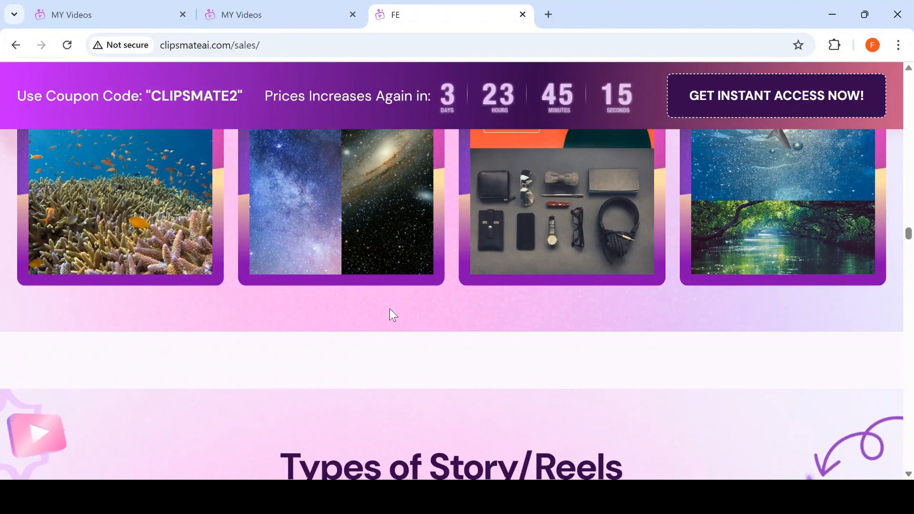
{"action": "scroll", "coordinate": [393, 312], "scroll_direction": "up", "scroll_amount": 3}
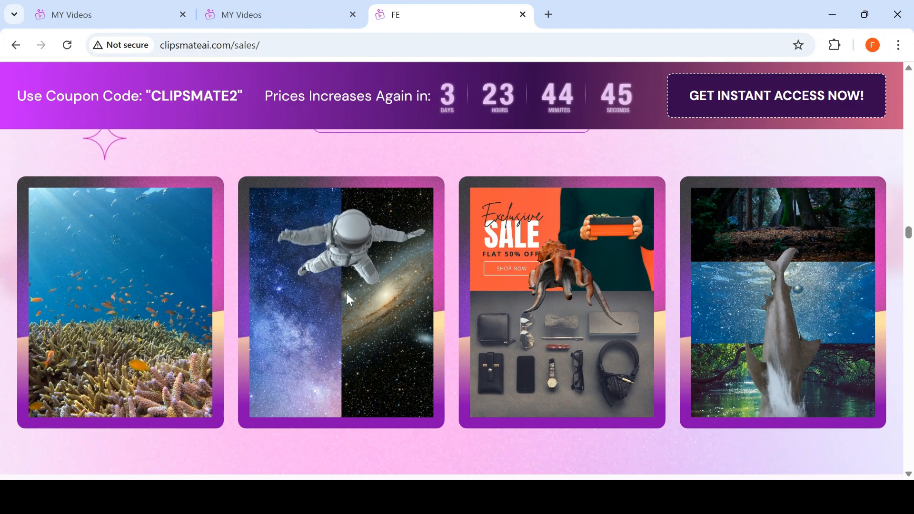
{"action": "scroll", "coordinate": [347, 293], "scroll_direction": "down", "scroll_amount": 15}
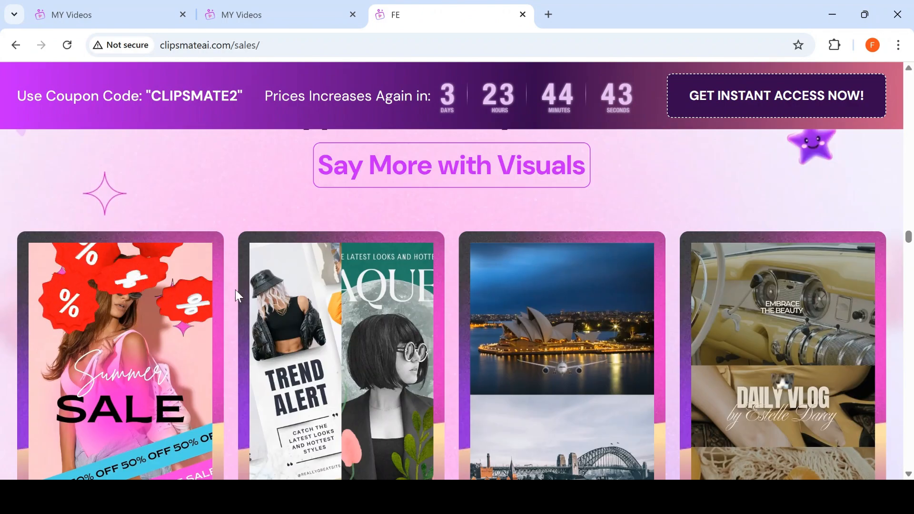
{"action": "scroll", "coordinate": [242, 309], "scroll_direction": "up", "scroll_amount": 2}
{"action": "scroll", "coordinate": [315, 268], "scroll_direction": "up", "scroll_amount": 5}
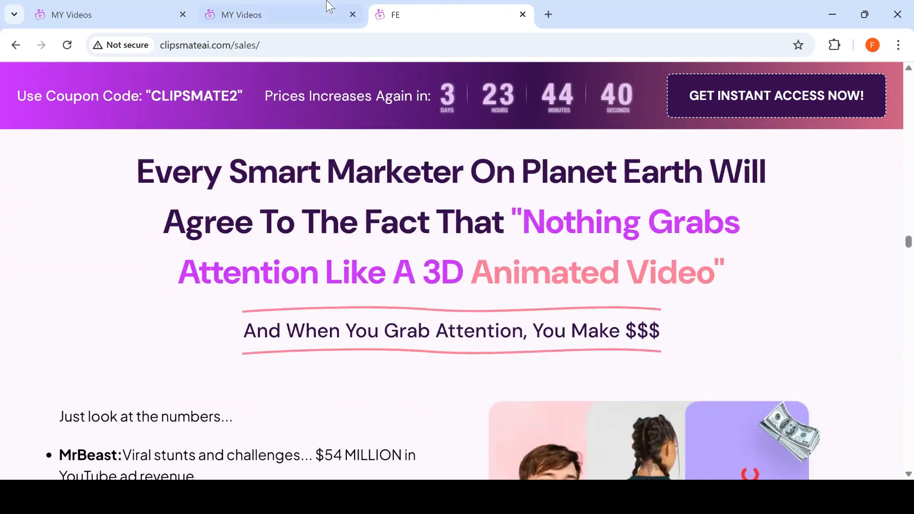
- Return to the My Videos pages and check the rendered videos in both browser tabs
{"action": "left_click", "coordinate": [330, 6]}
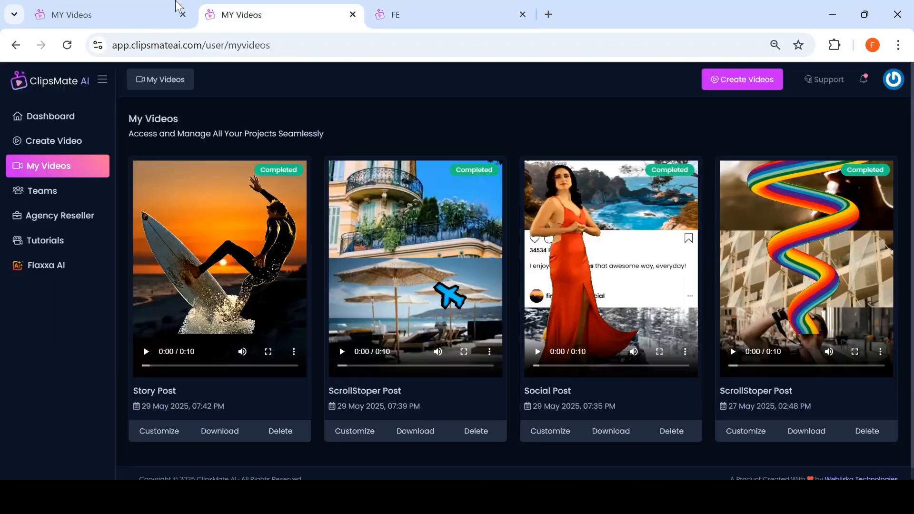
{"action": "left_click", "coordinate": [134, 7]}
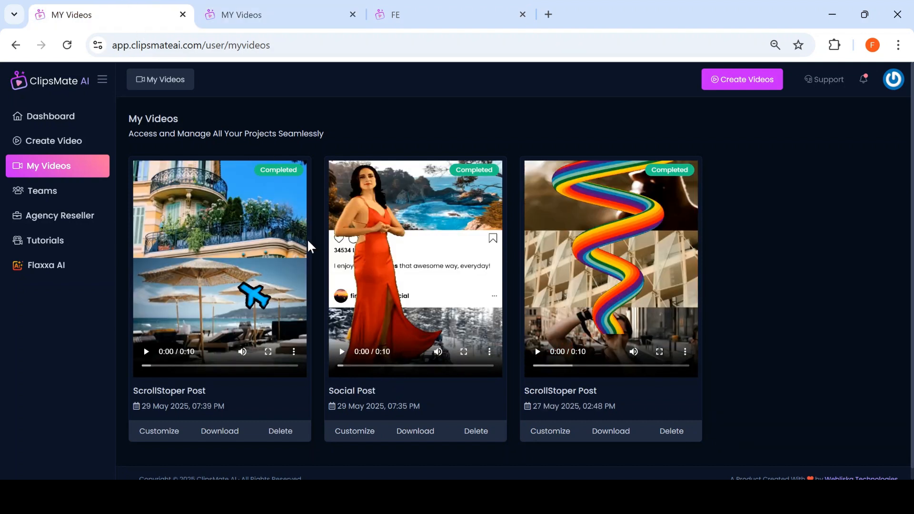